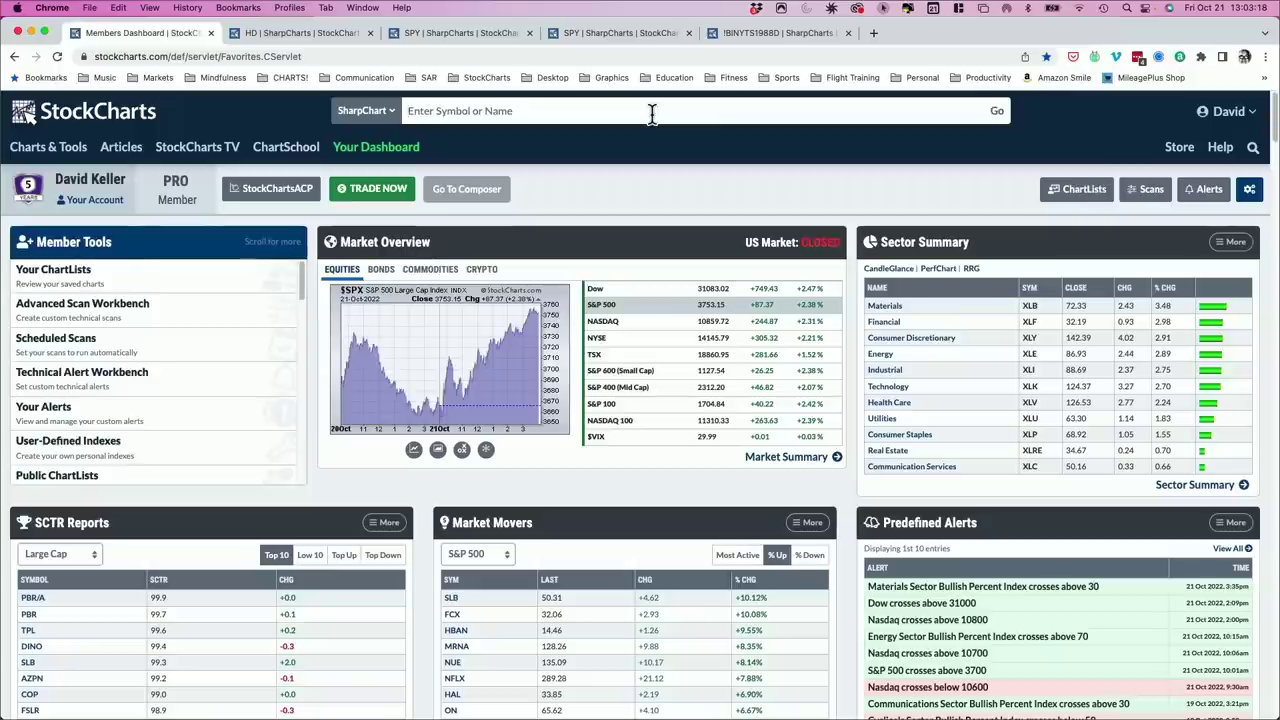
Load the daily ICLN chart and scroll through it
{"action": "type", "text": "icln"}
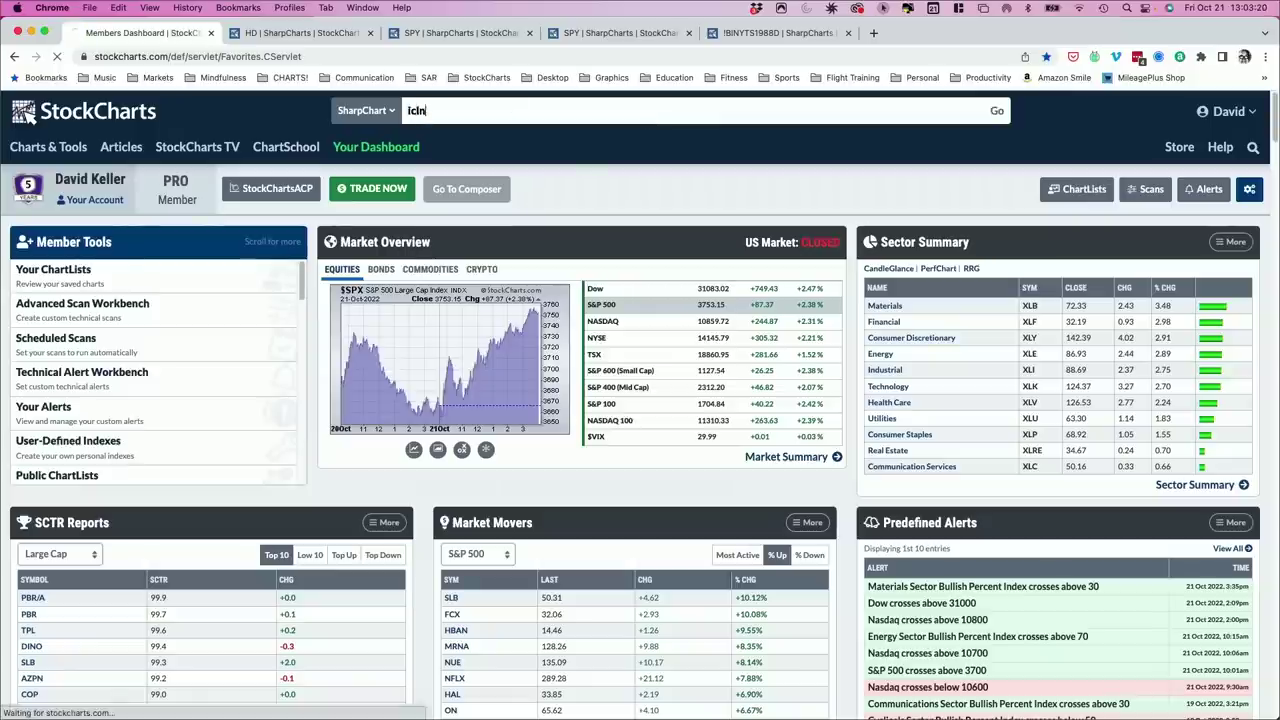
{"action": "key", "text": "Return"}
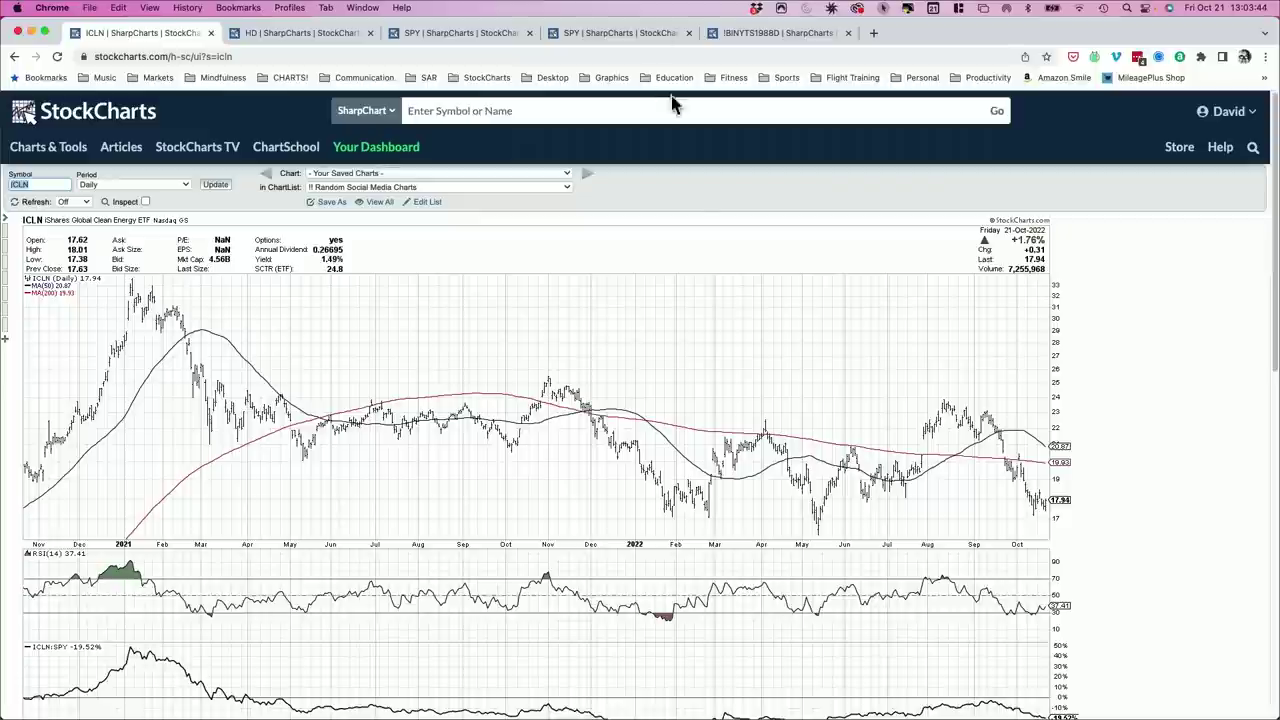
{"action": "scroll", "coordinate": [694, 188], "scroll_direction": "down", "scroll_amount": 1}
{"action": "scroll", "coordinate": [694, 188], "scroll_direction": "down", "scroll_amount": 1}
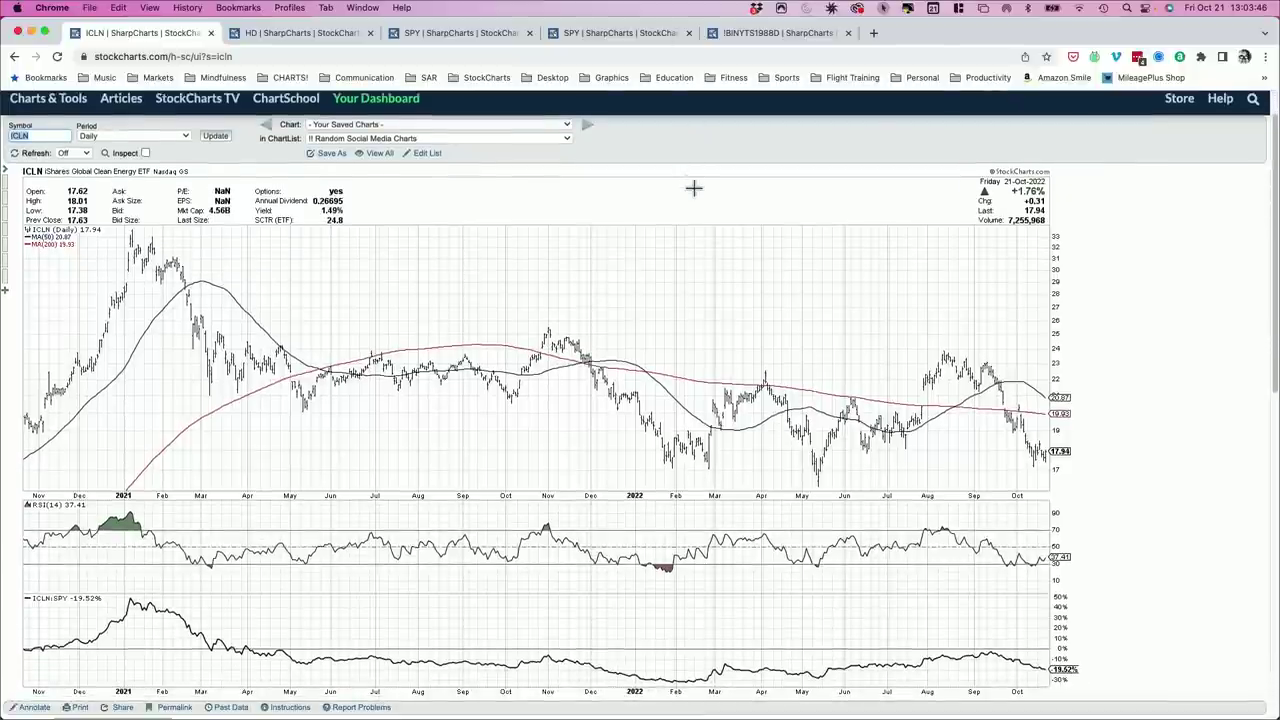
{"action": "scroll", "coordinate": [694, 188], "scroll_direction": "down", "scroll_amount": 1}
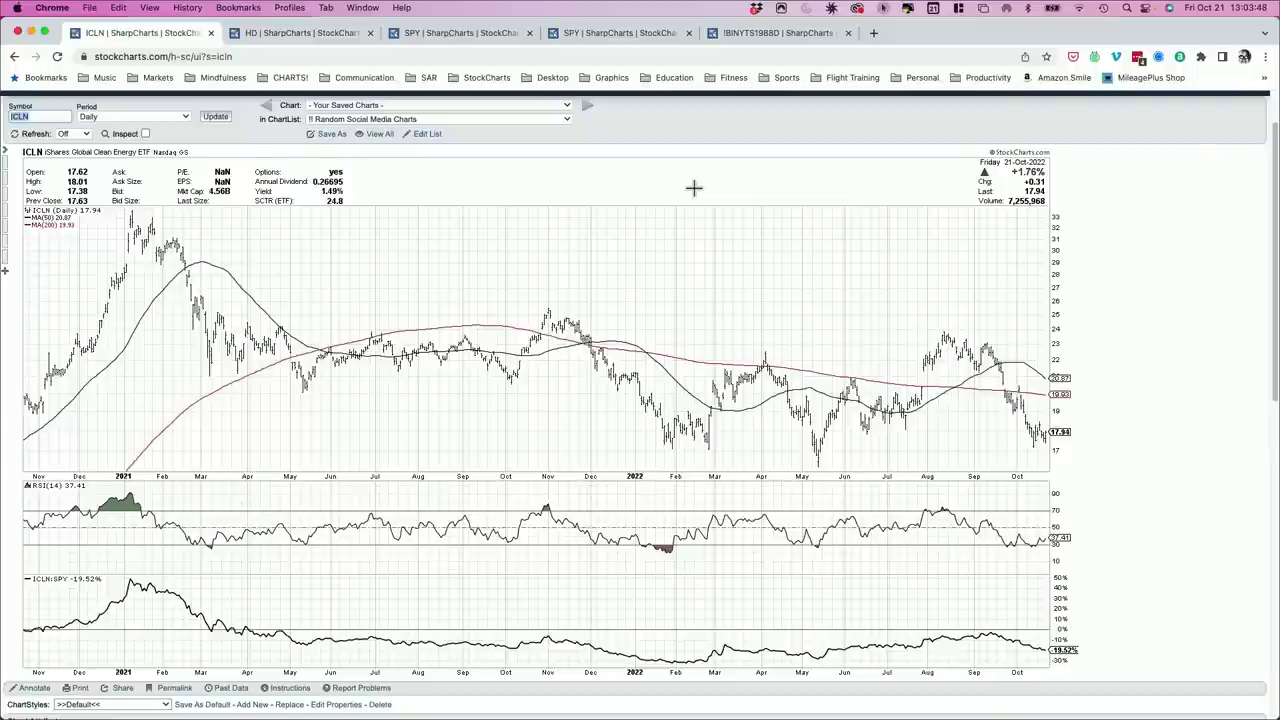
{"action": "scroll", "coordinate": [694, 188], "scroll_direction": "up", "scroll_amount": 3}
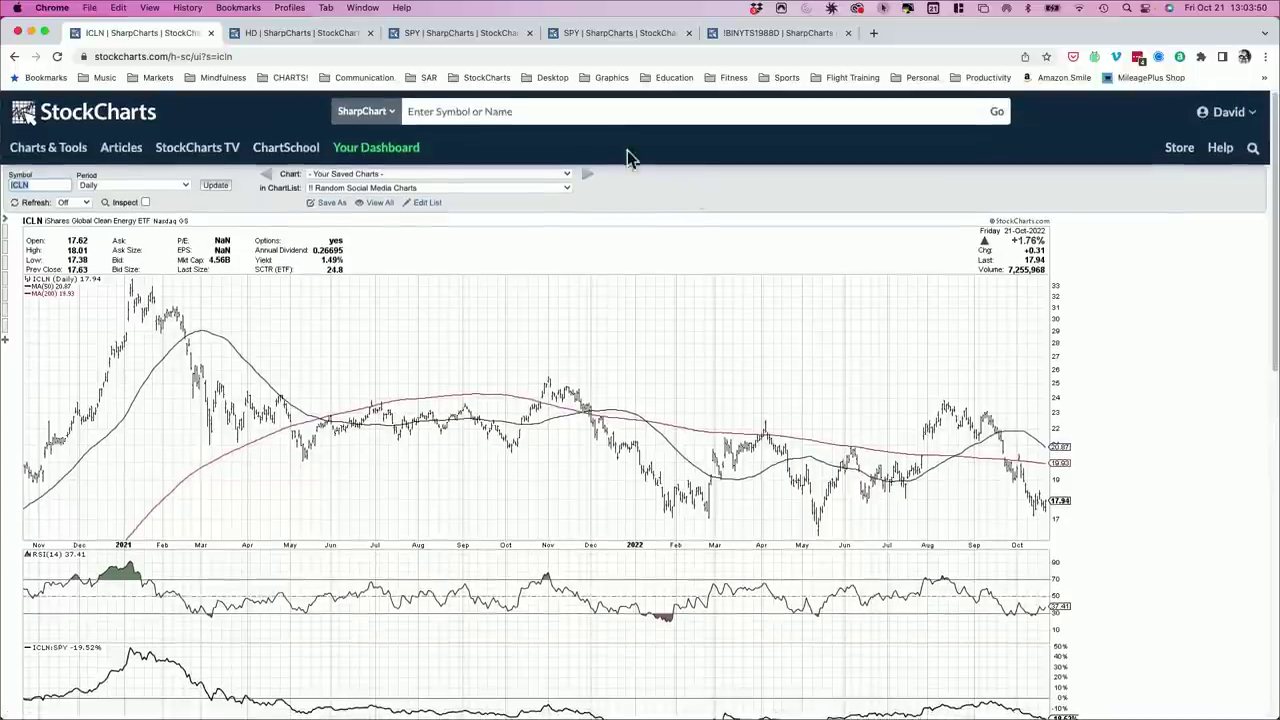
Replace it with the GDX chart, showing a close of 24.34, up 5.00%
{"action": "left_click", "coordinate": [626, 119]}
{"action": "type", "text": "gdx"}
{"action": "key", "text": "Return"}
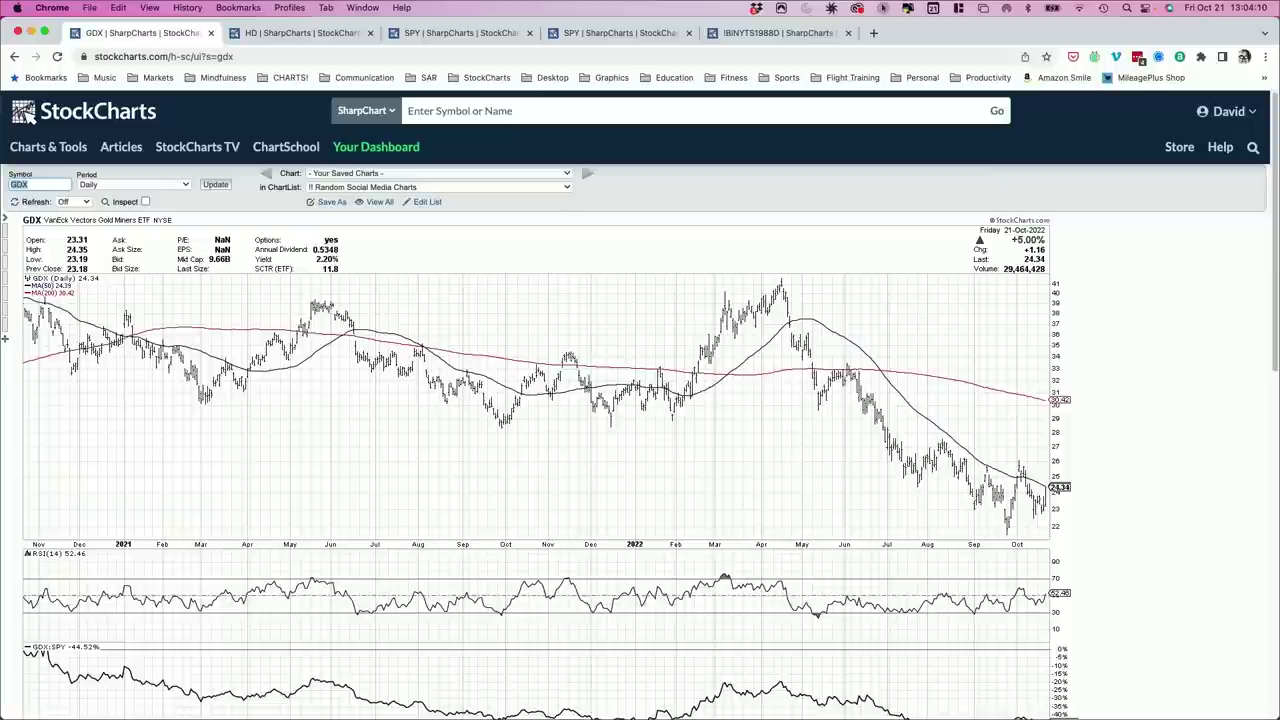
Return to the members dashboard, then switch to the saved SPY comparison chart
{"action": "left_click", "coordinate": [390, 150]}
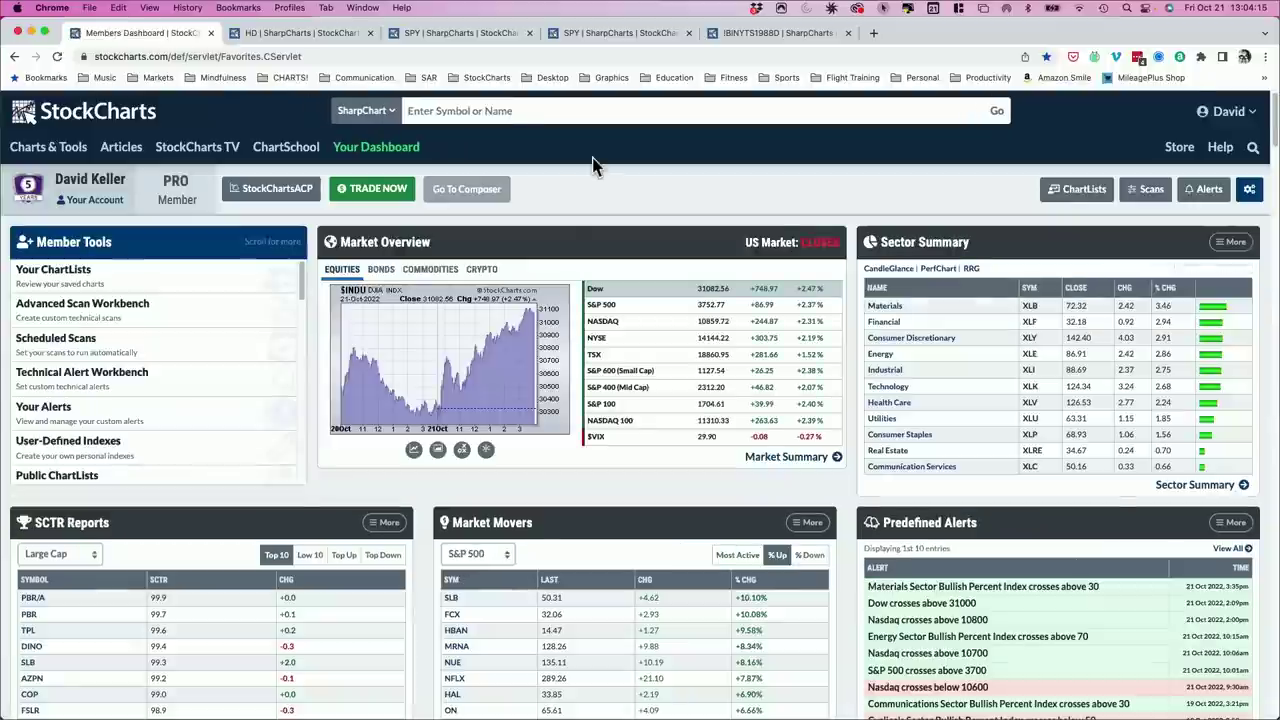
{"action": "mouse_move", "coordinate": [600, 312]}
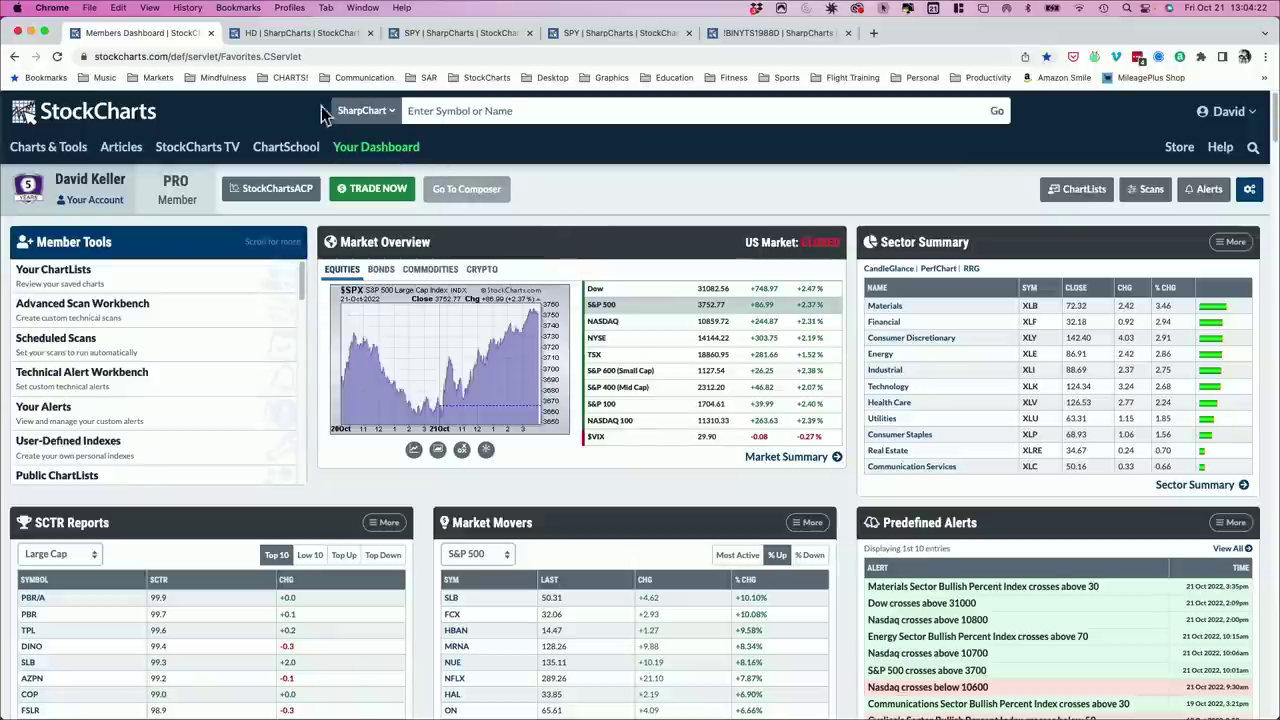
{"action": "left_click", "coordinate": [435, 33]}
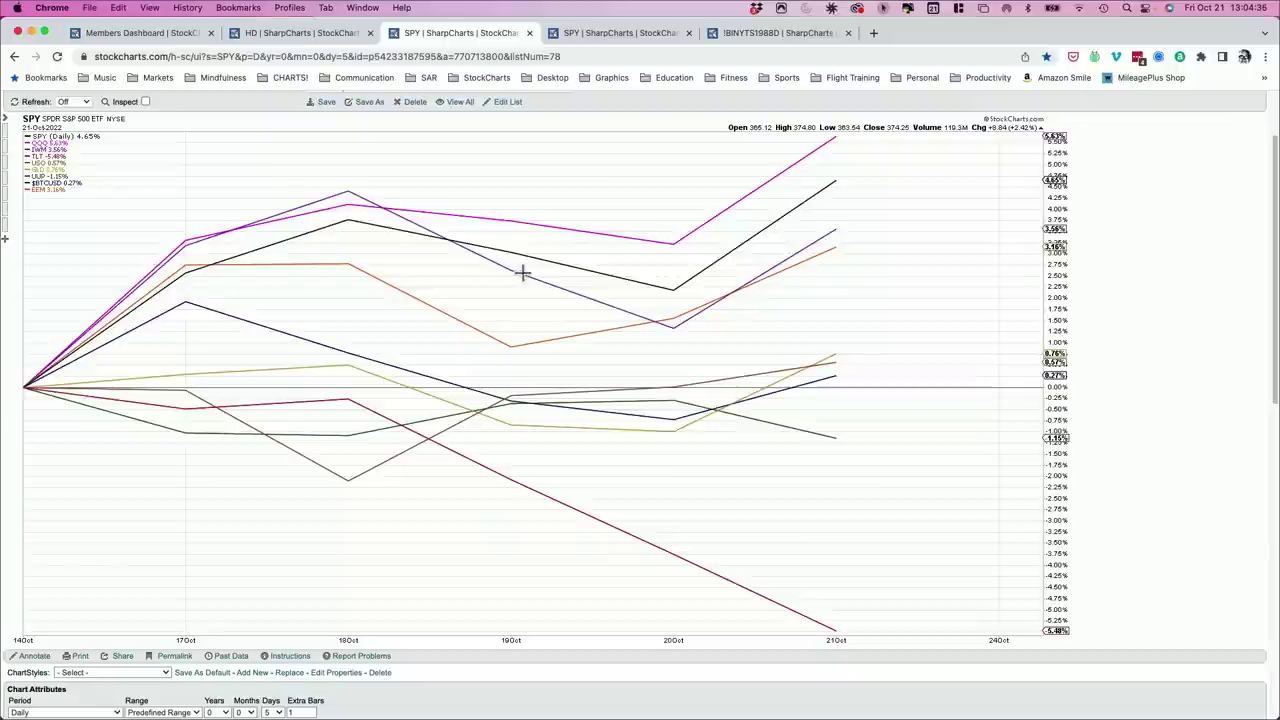
Scroll up to the 110 Intermarket Analysis chart comparing SPY with QQQ, IWM, TLT and others
{"action": "scroll", "coordinate": [800, 300], "scroll_direction": "up", "scroll_amount": 1}
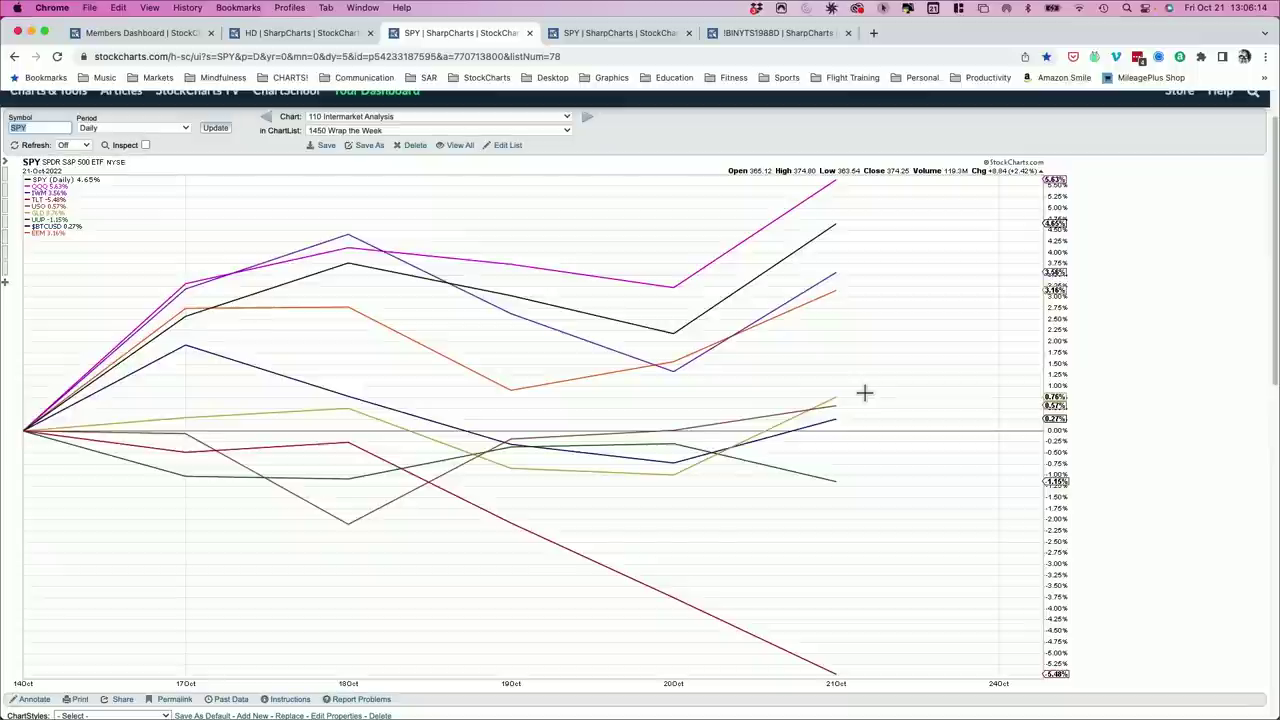
{"action": "scroll", "coordinate": [690, 268], "scroll_direction": "down", "scroll_amount": 1}
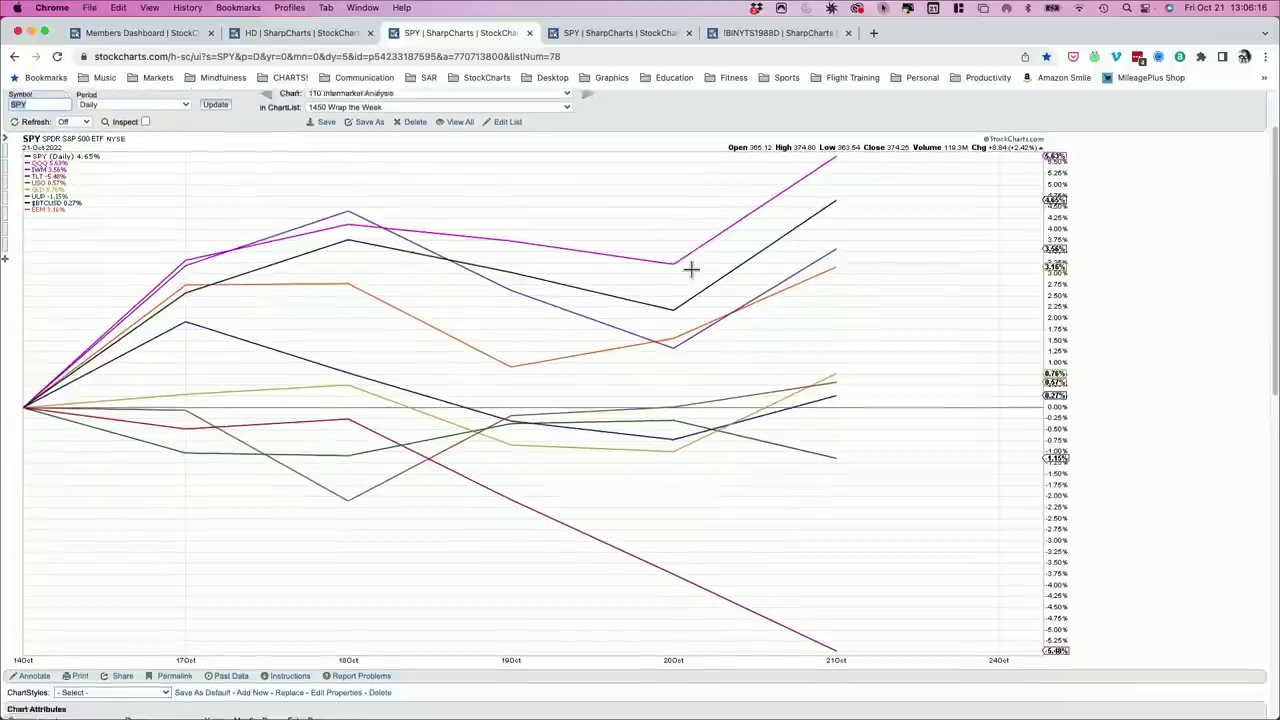
{"action": "scroll", "coordinate": [690, 268], "scroll_direction": "down", "scroll_amount": 1}
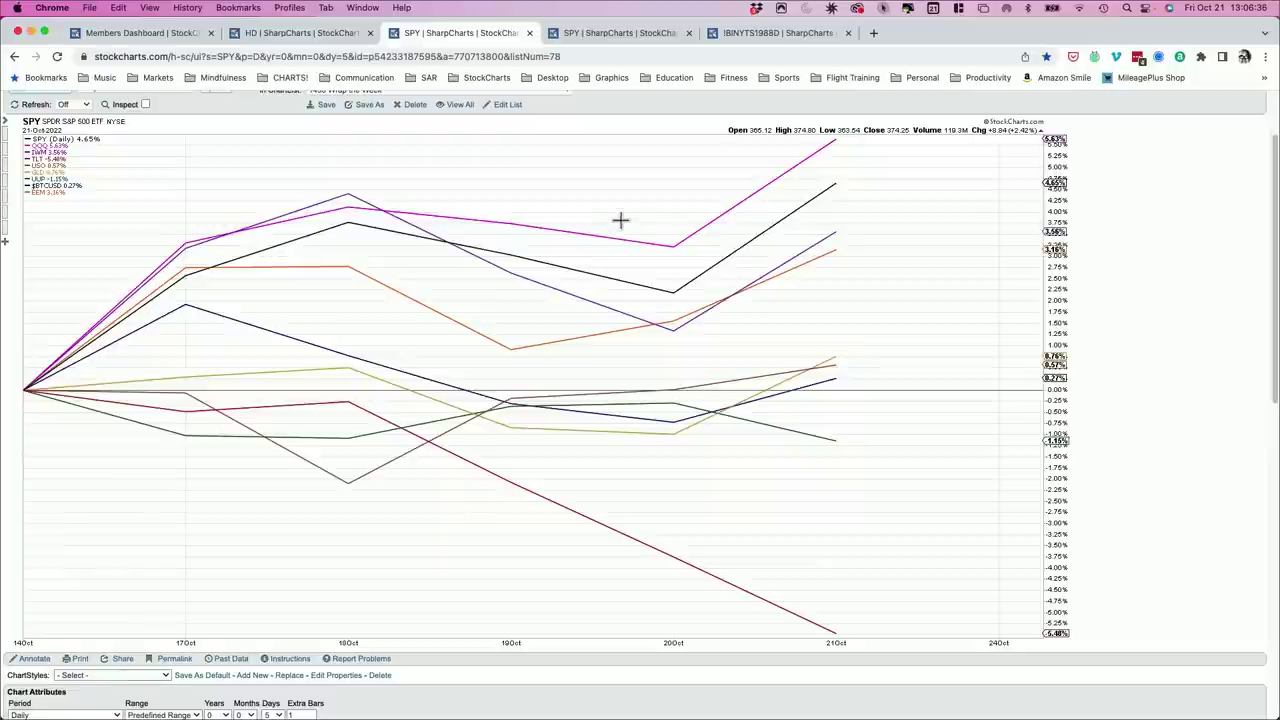
{"action": "scroll", "coordinate": [609, 230], "scroll_direction": "up", "scroll_amount": 1}
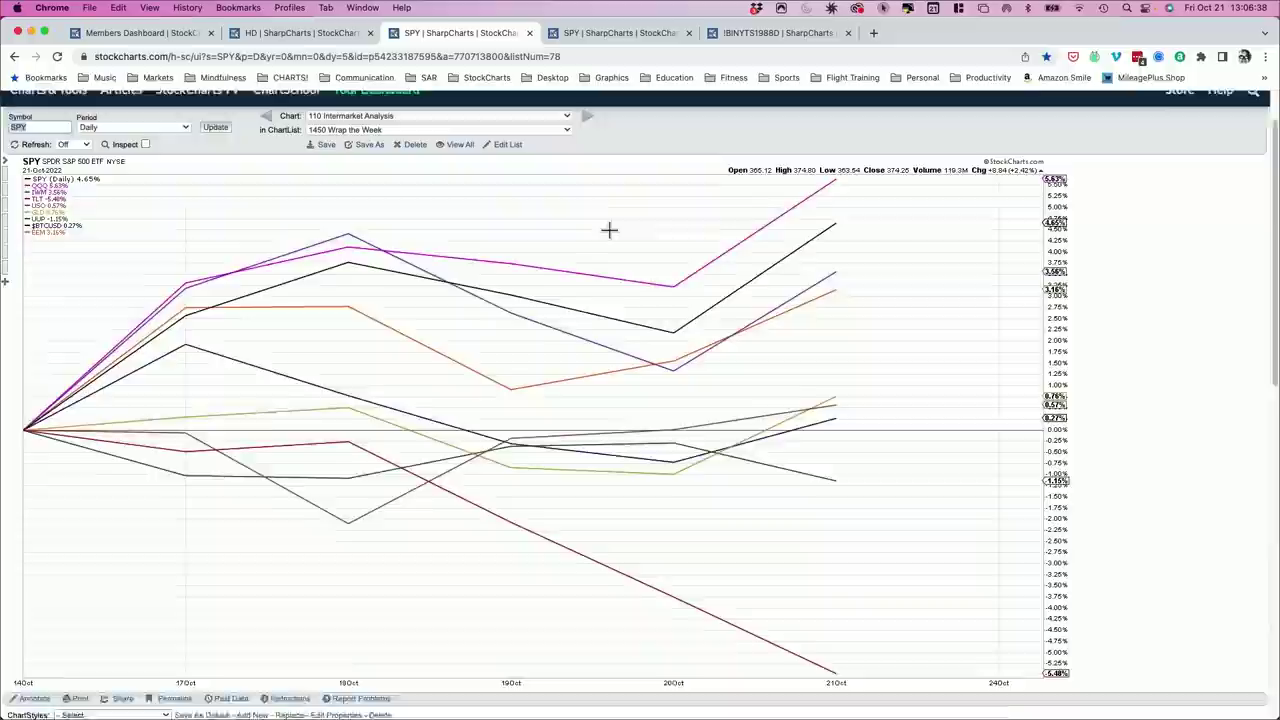
{"action": "scroll", "coordinate": [609, 230], "scroll_direction": "up", "scroll_amount": 1}
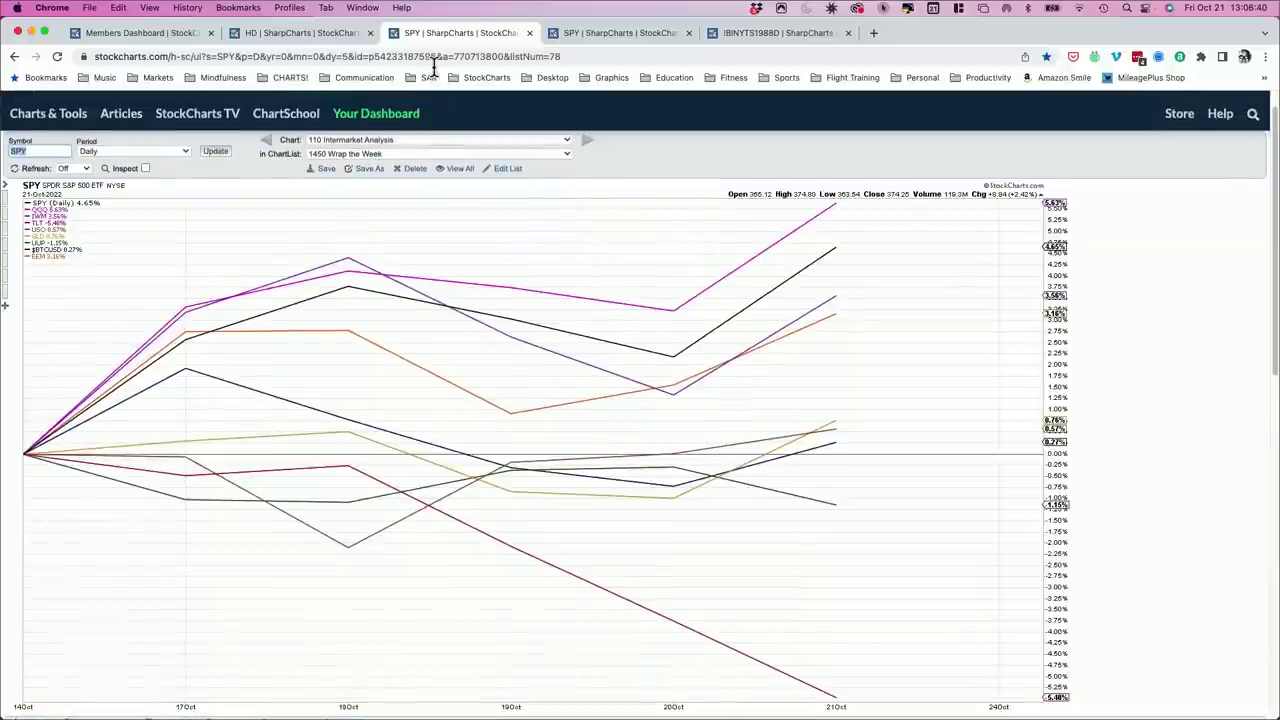
{"action": "left_click", "coordinate": [192, 38]}
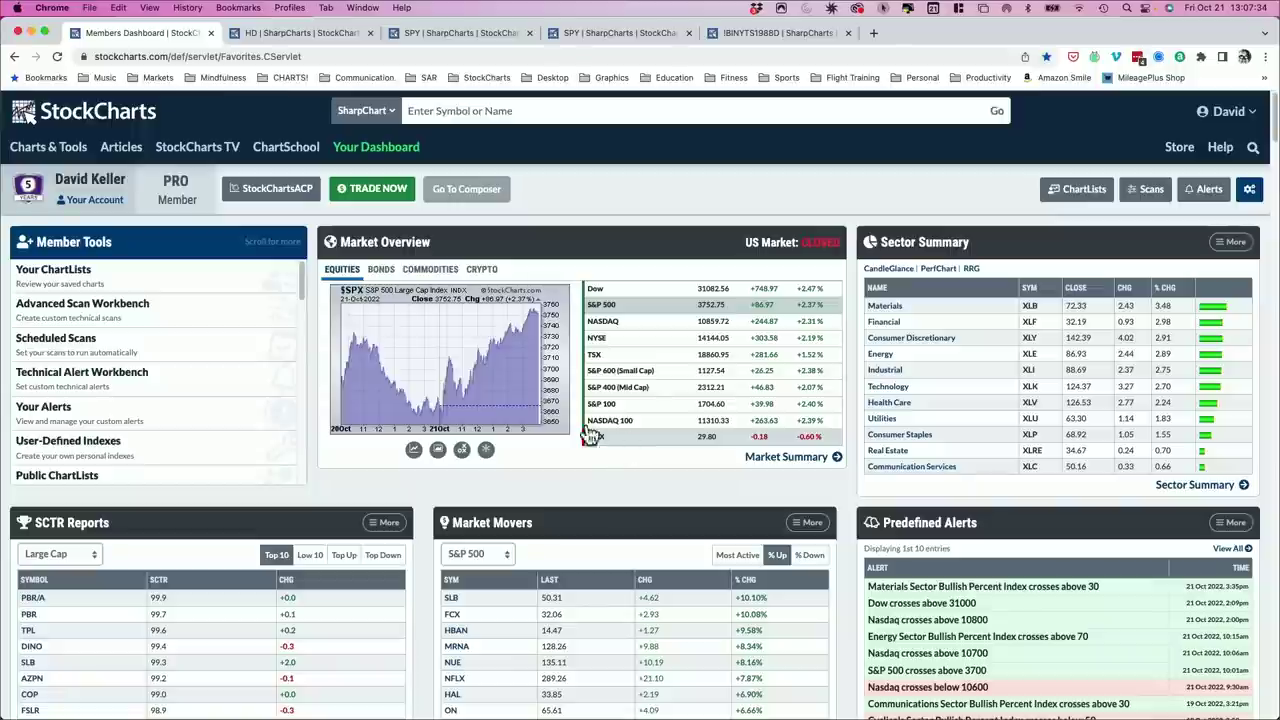
Show bond yields in the Market Overview and chart the 30-Year Yield ($TYX)
{"action": "left_click", "coordinate": [385, 276]}
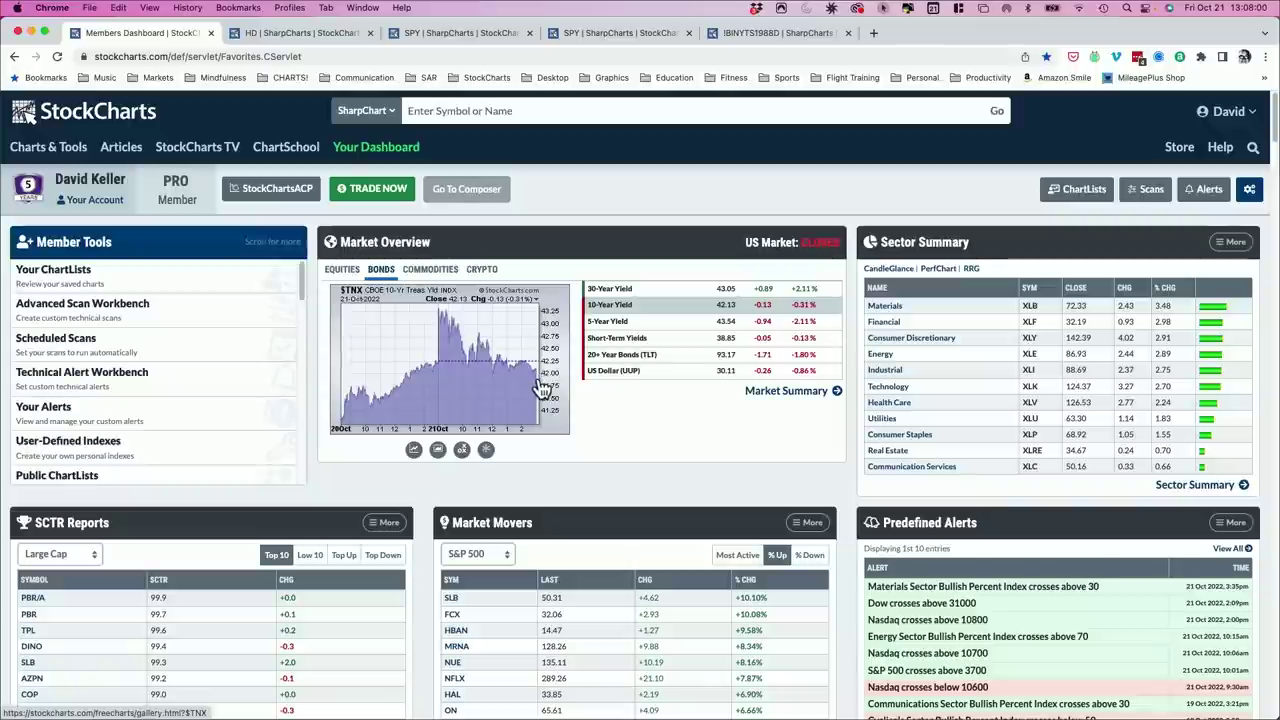
{"action": "left_click", "coordinate": [625, 294]}
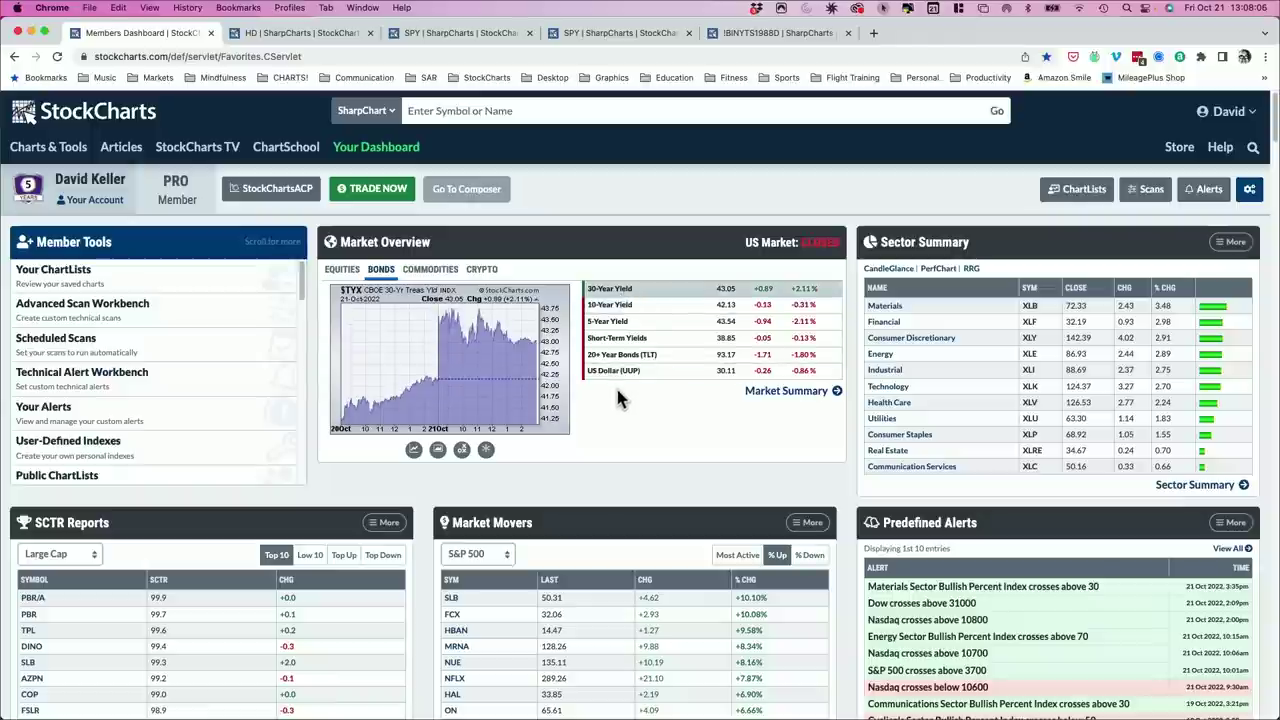
Switch the Market Overview to commodities, charting DBC at 24.88
{"action": "left_click", "coordinate": [442, 276]}
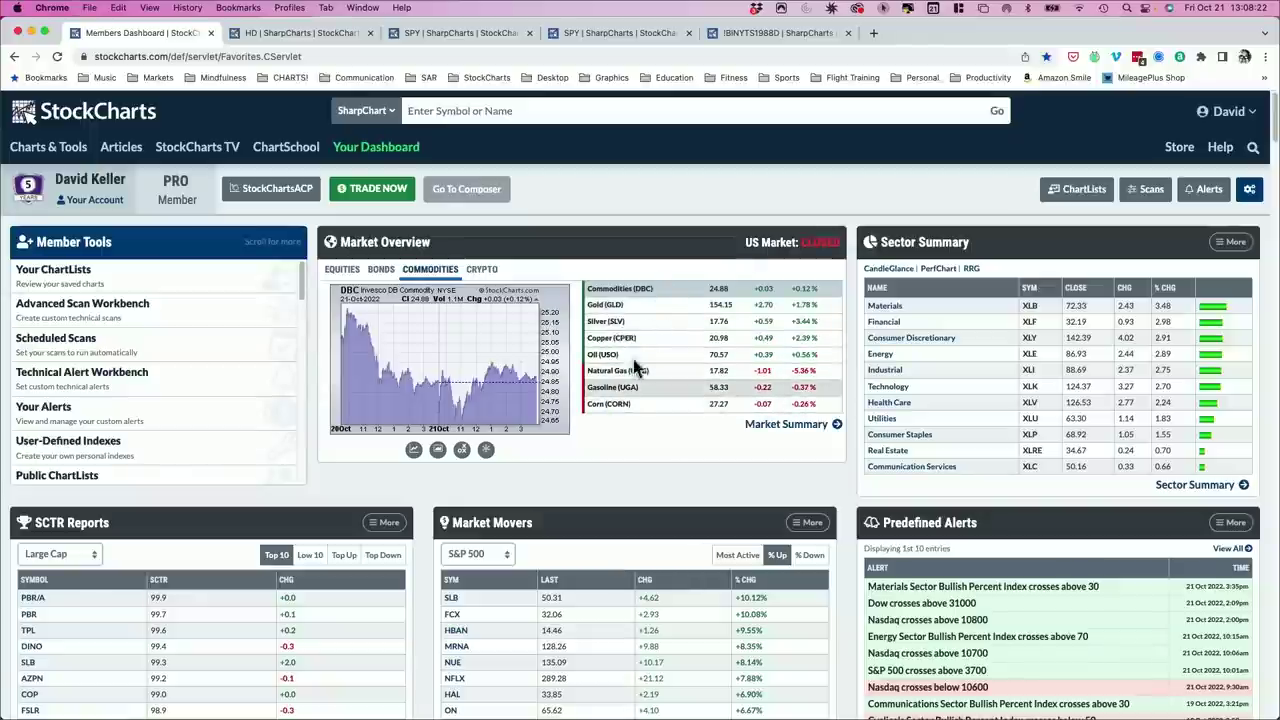
{"action": "left_click", "coordinate": [487, 274]}
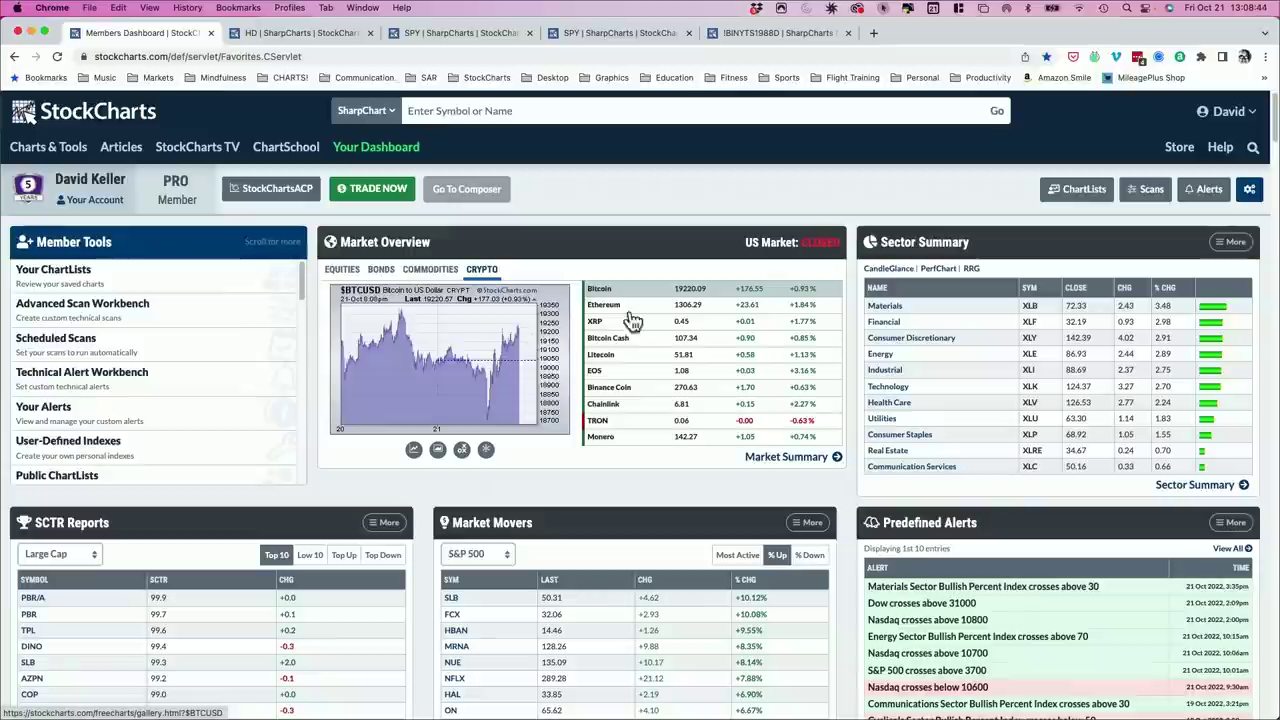
{"action": "mouse_move", "coordinate": [643, 305]}
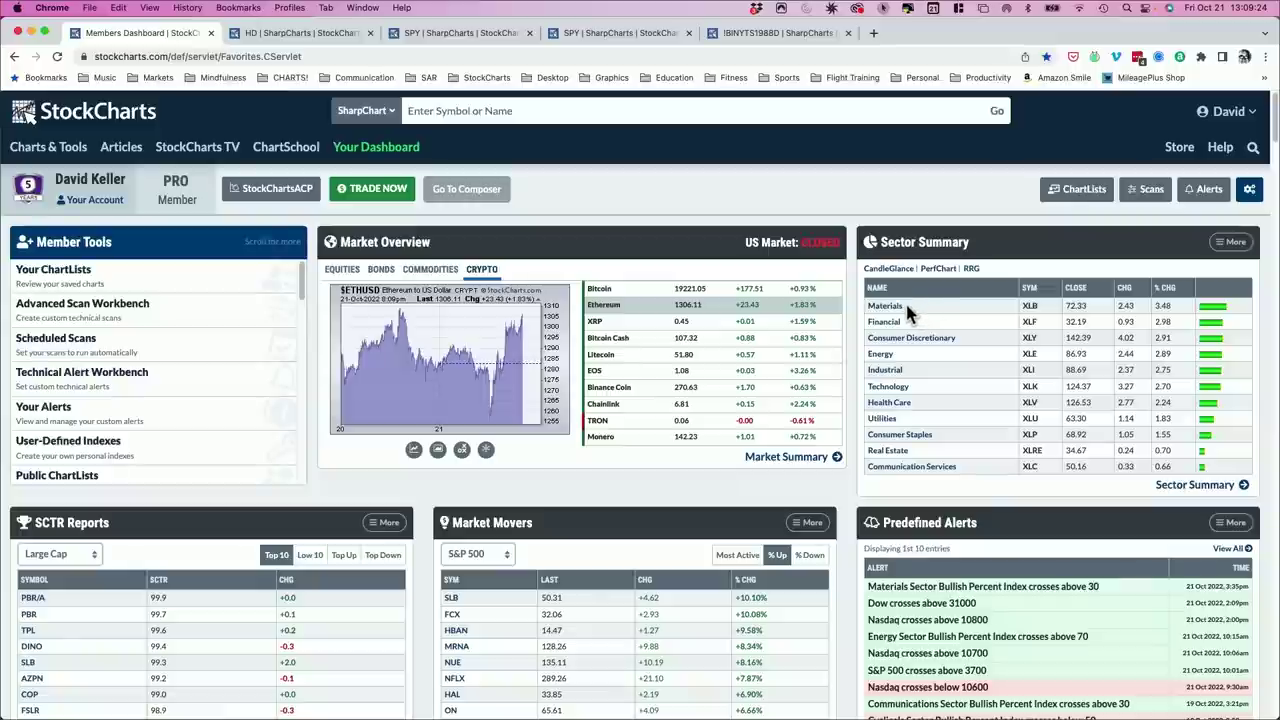
{"action": "scroll", "coordinate": [907, 308], "scroll_direction": "down", "scroll_amount": 3}
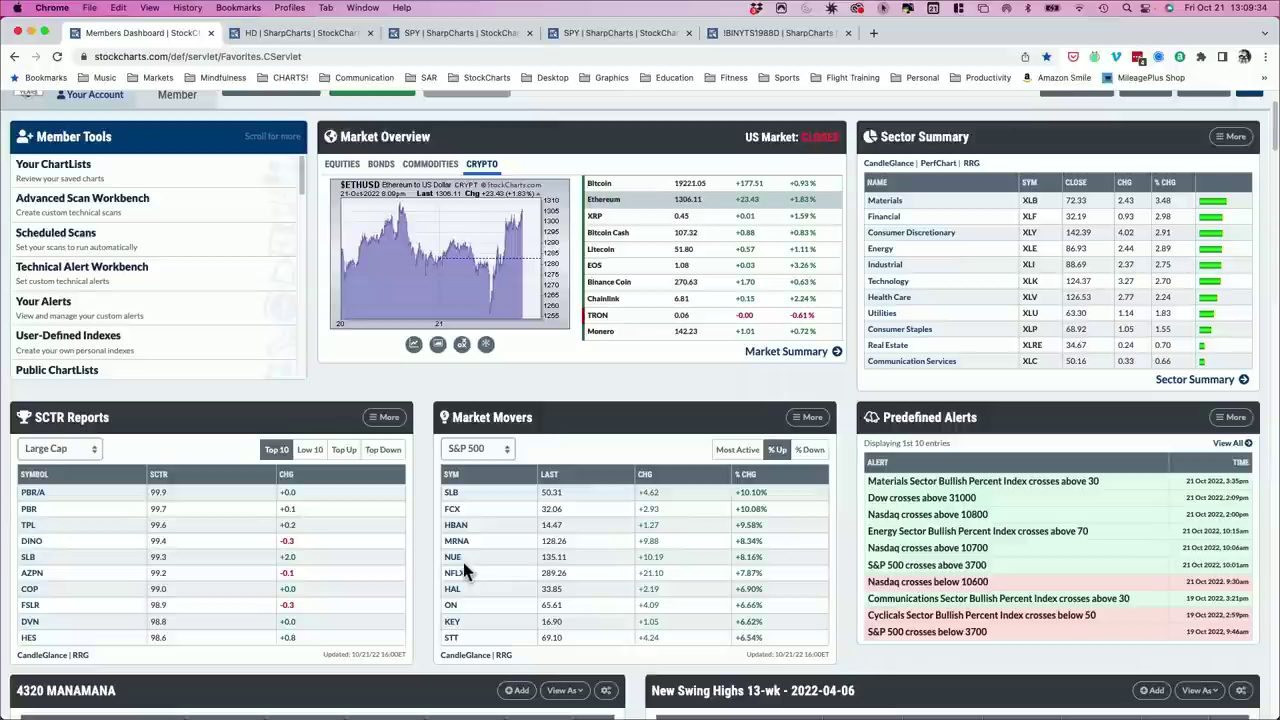
{"action": "mouse_move", "coordinate": [455, 566]}
{"action": "scroll", "coordinate": [750, 368], "scroll_direction": "up", "scroll_amount": 2}
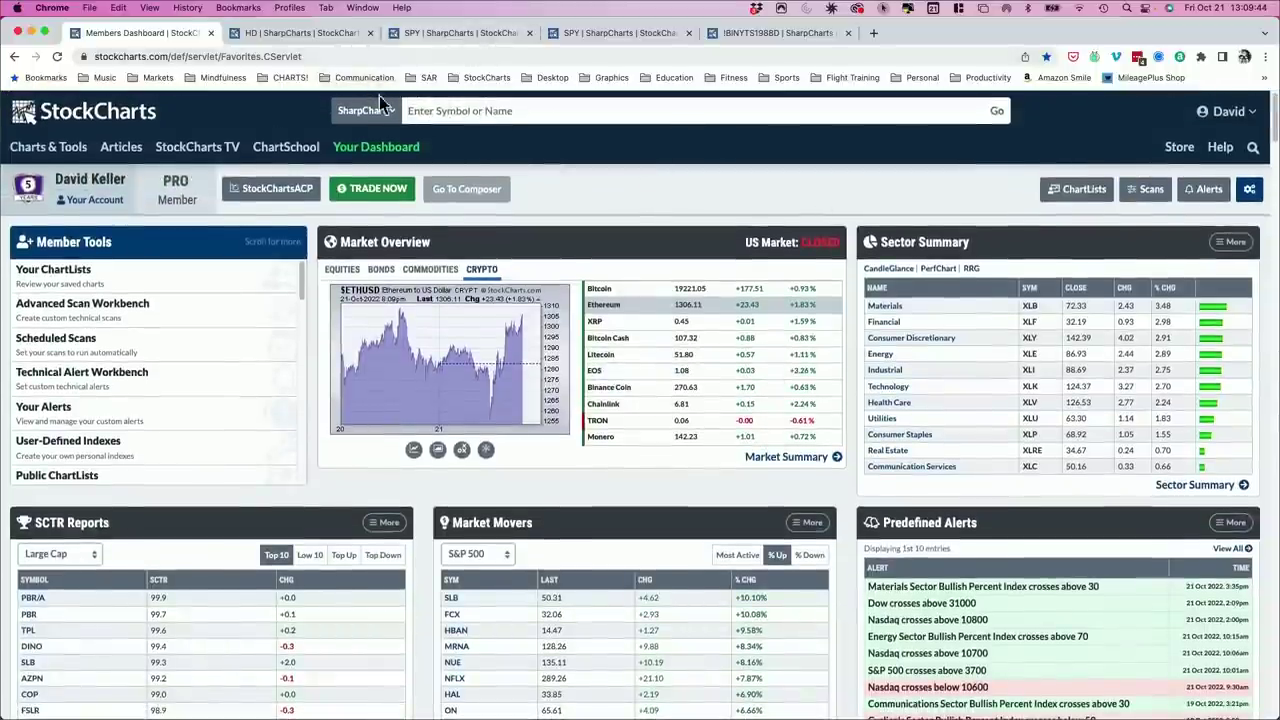
On the SPY chart page, load The Mindful Investor LIVE ChartList and scroll through its charts
{"action": "left_click", "coordinate": [455, 33]}
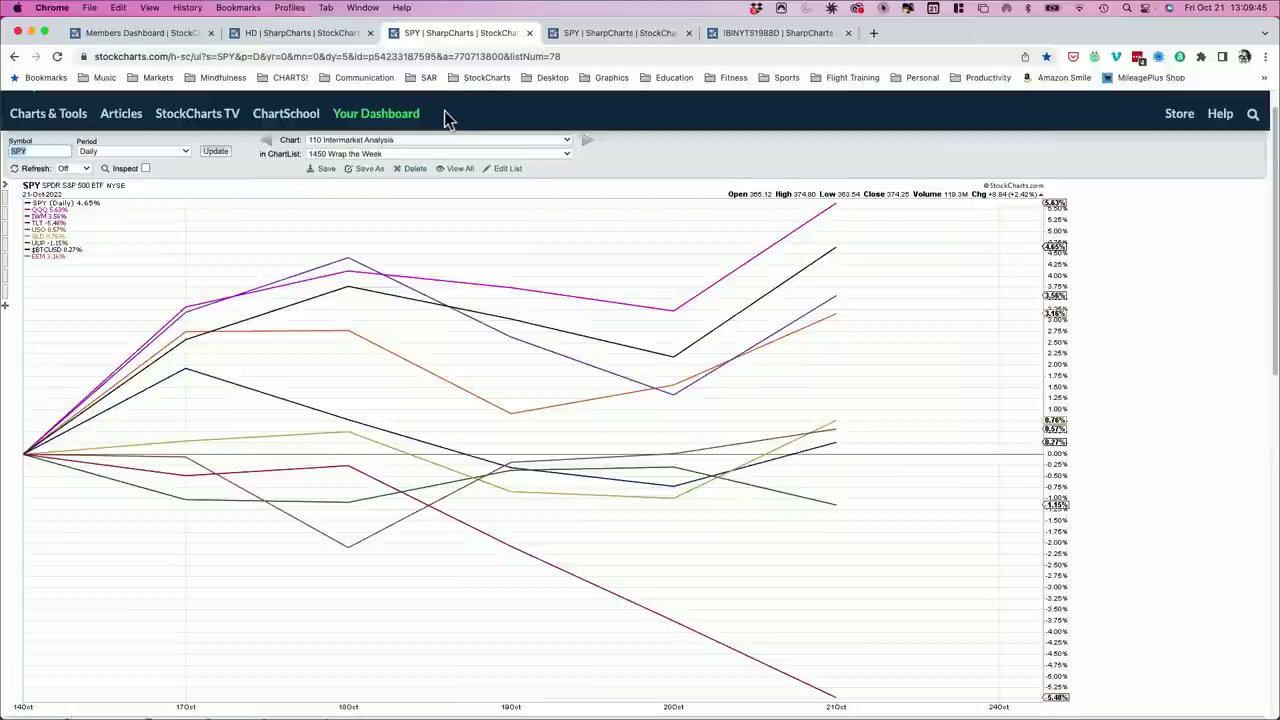
{"action": "left_click", "coordinate": [387, 155]}
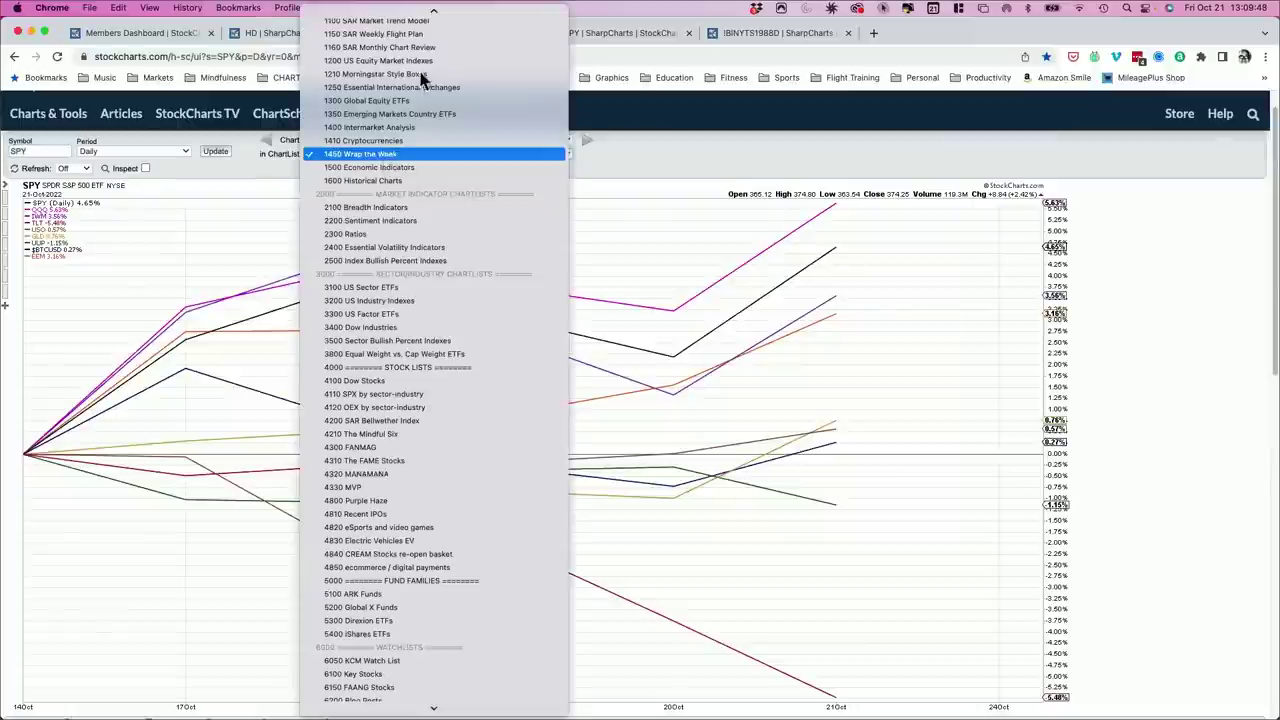
{"action": "scroll", "coordinate": [430, 60], "scroll_direction": "up", "scroll_amount": 3}
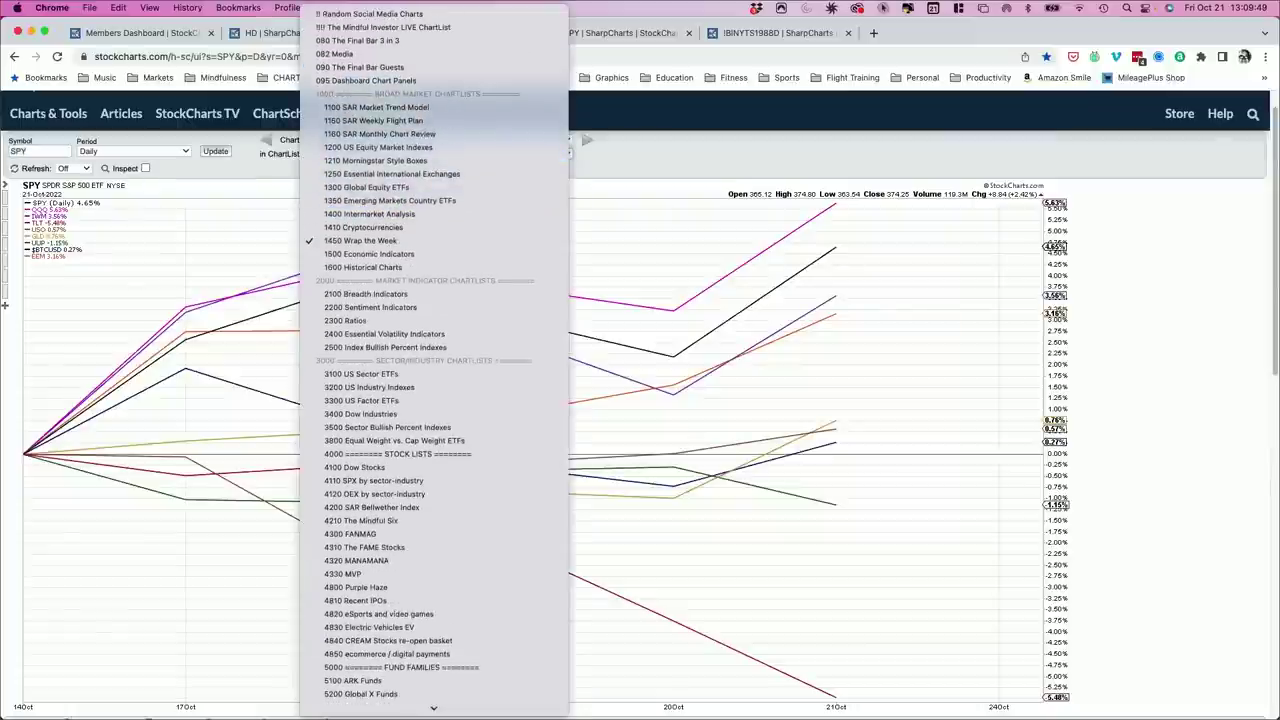
{"action": "left_click", "coordinate": [442, 31]}
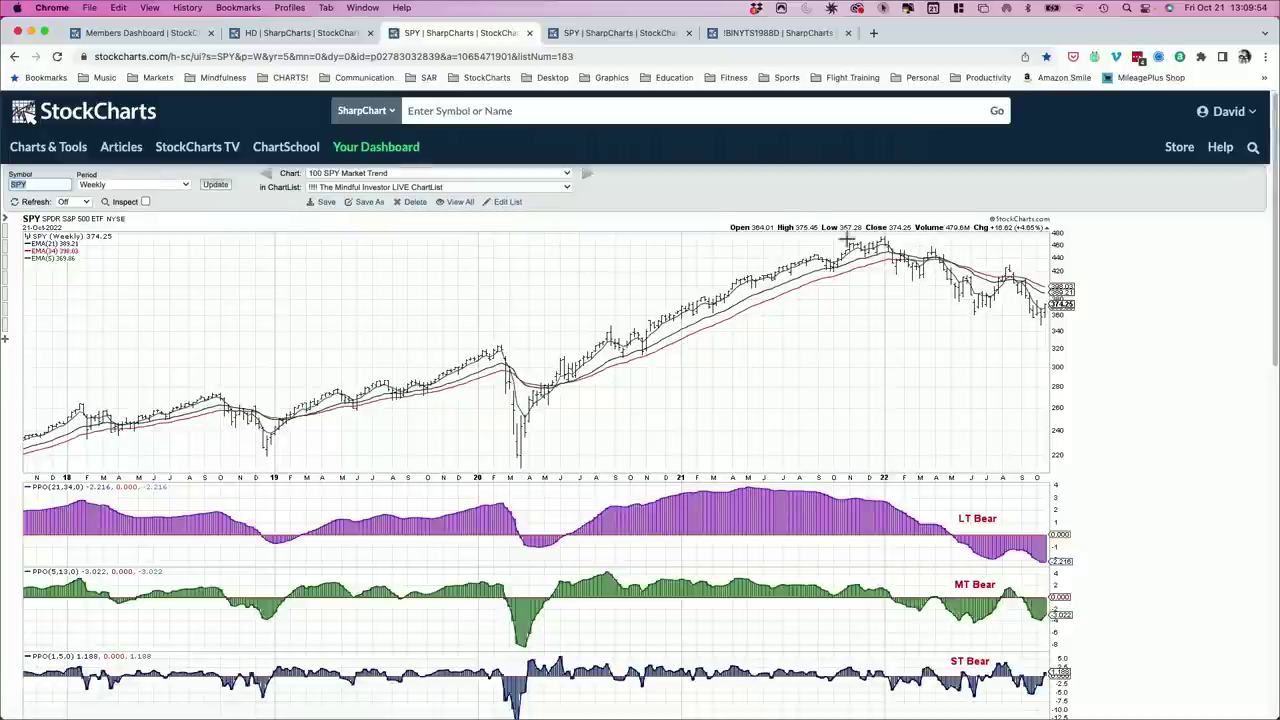
{"action": "scroll", "coordinate": [847, 237], "scroll_direction": "down", "scroll_amount": 1}
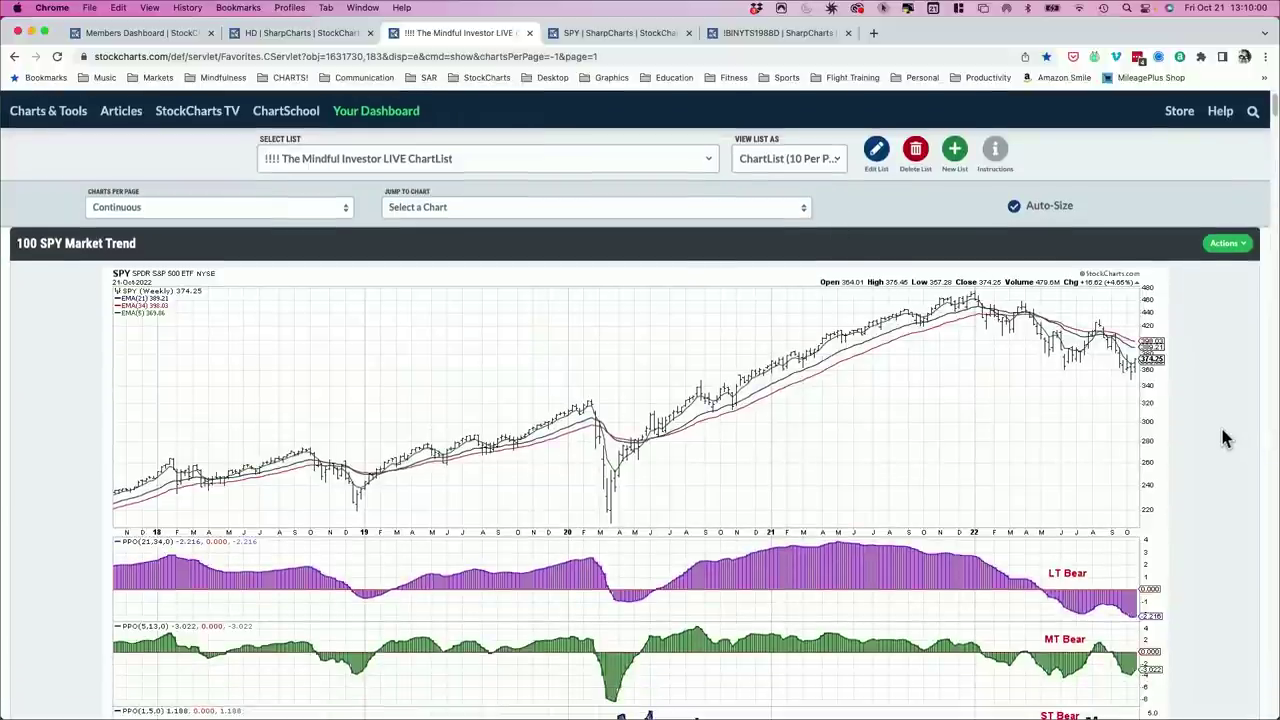
{"action": "scroll", "coordinate": [1226, 438], "scroll_direction": "down", "scroll_amount": 3}
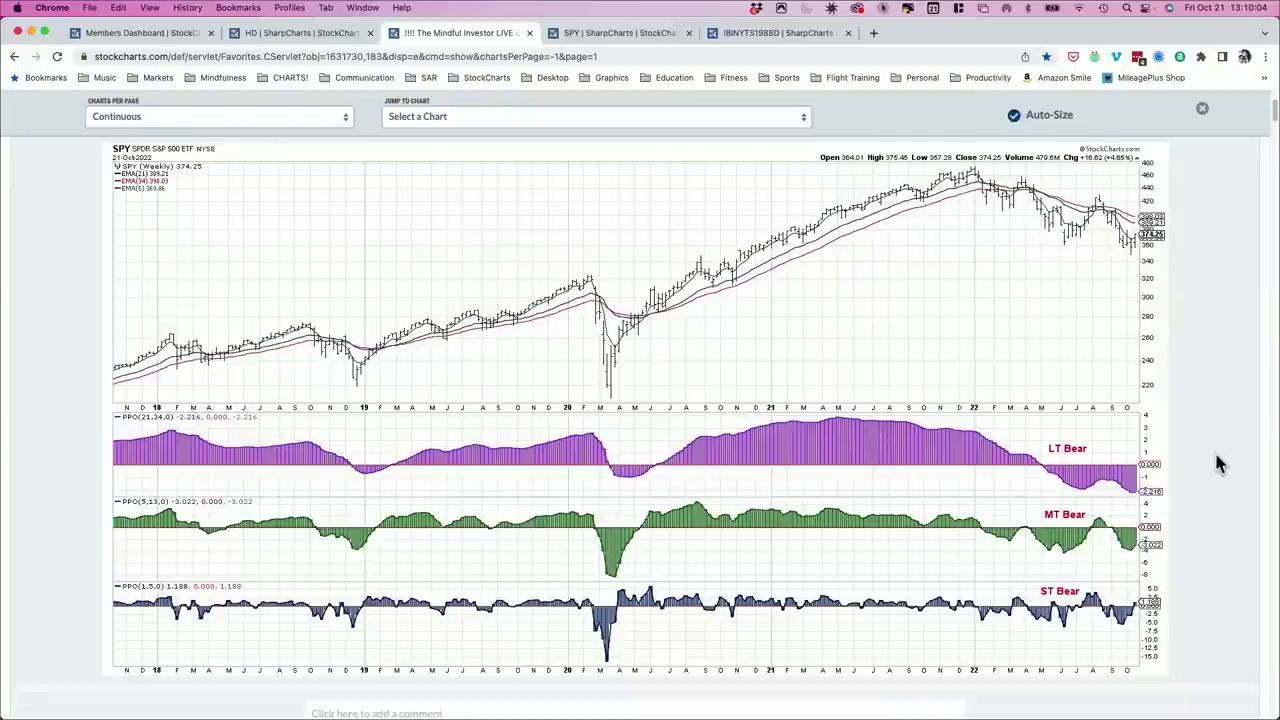
{"action": "scroll", "coordinate": [1218, 463], "scroll_direction": "up", "scroll_amount": 1}
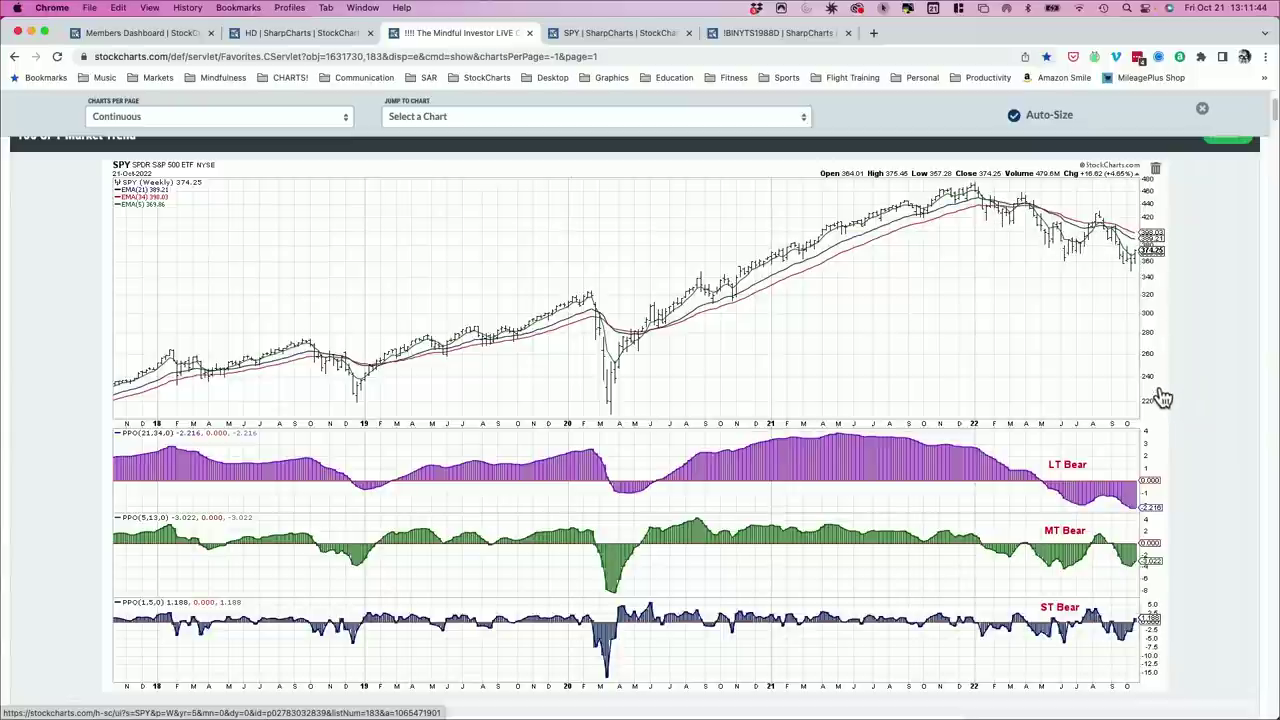
{"action": "scroll", "coordinate": [1137, 409], "scroll_direction": "down", "scroll_amount": 10}
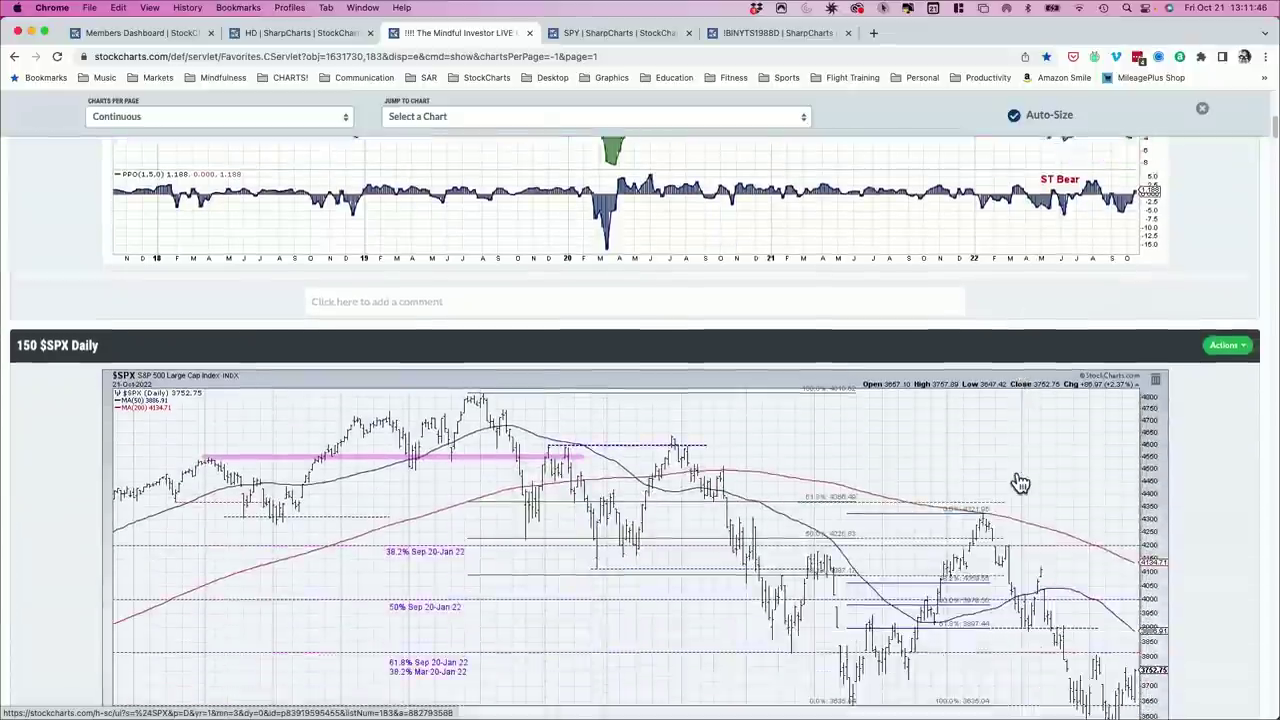
Scroll down the ChartList page toward the 150 $SPX Daily chart
{"action": "scroll", "coordinate": [1013, 480], "scroll_direction": "down", "scroll_amount": 2}
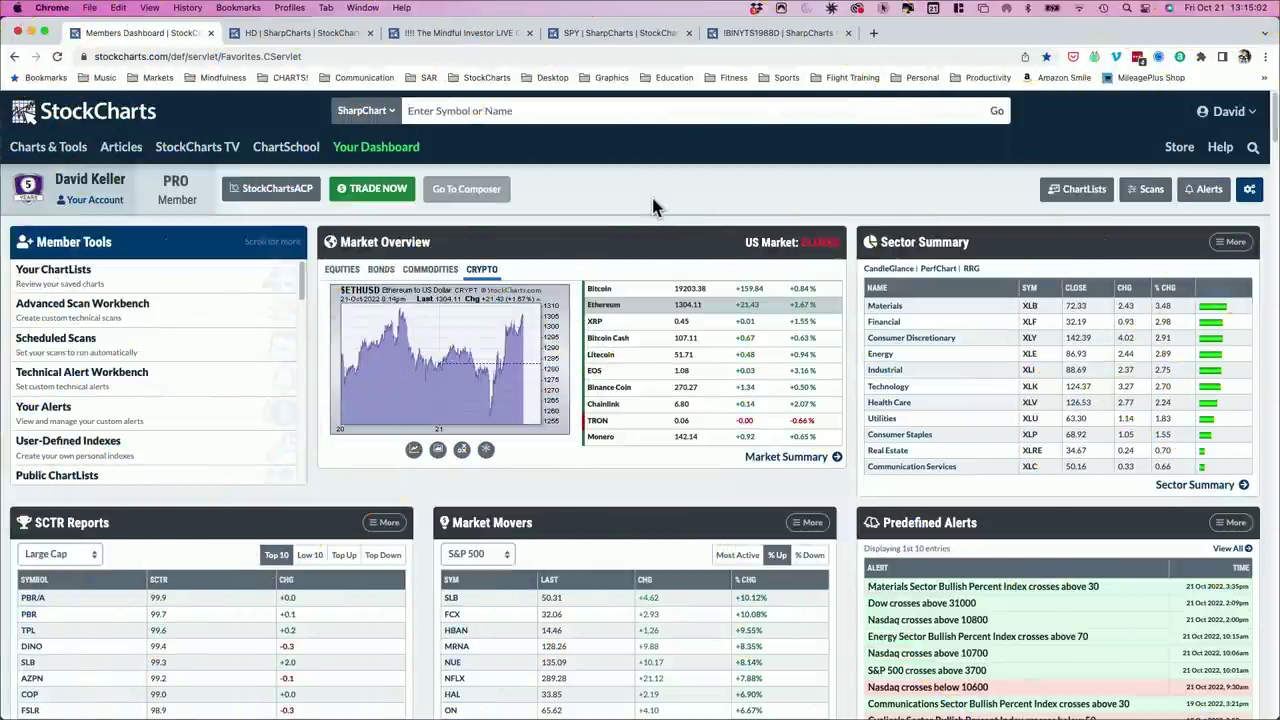
Scroll down the Members Dashboard to the predefined alerts list
{"action": "scroll", "coordinate": [645, 250], "scroll_direction": "down", "scroll_amount": 1}
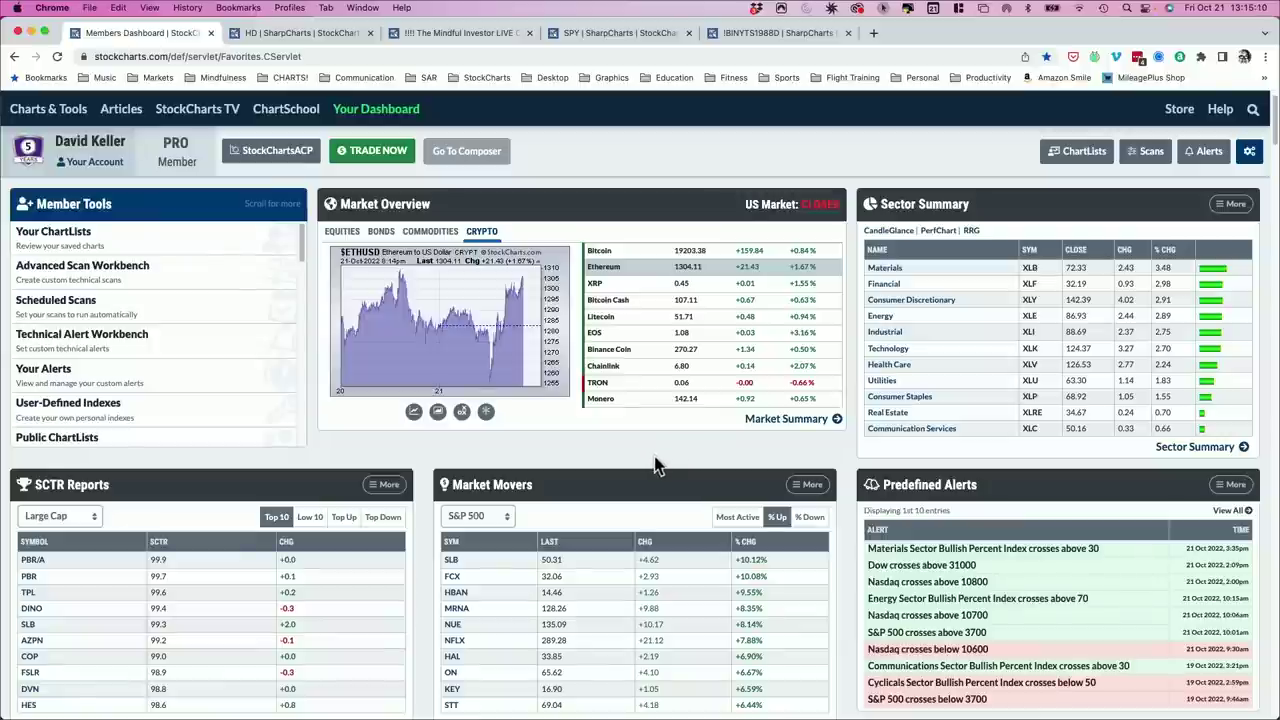
Scroll the Members Dashboard down to Your ChartLists, showing the 4320 MANAMANA list
{"action": "scroll", "coordinate": [653, 455], "scroll_direction": "down", "scroll_amount": 5}
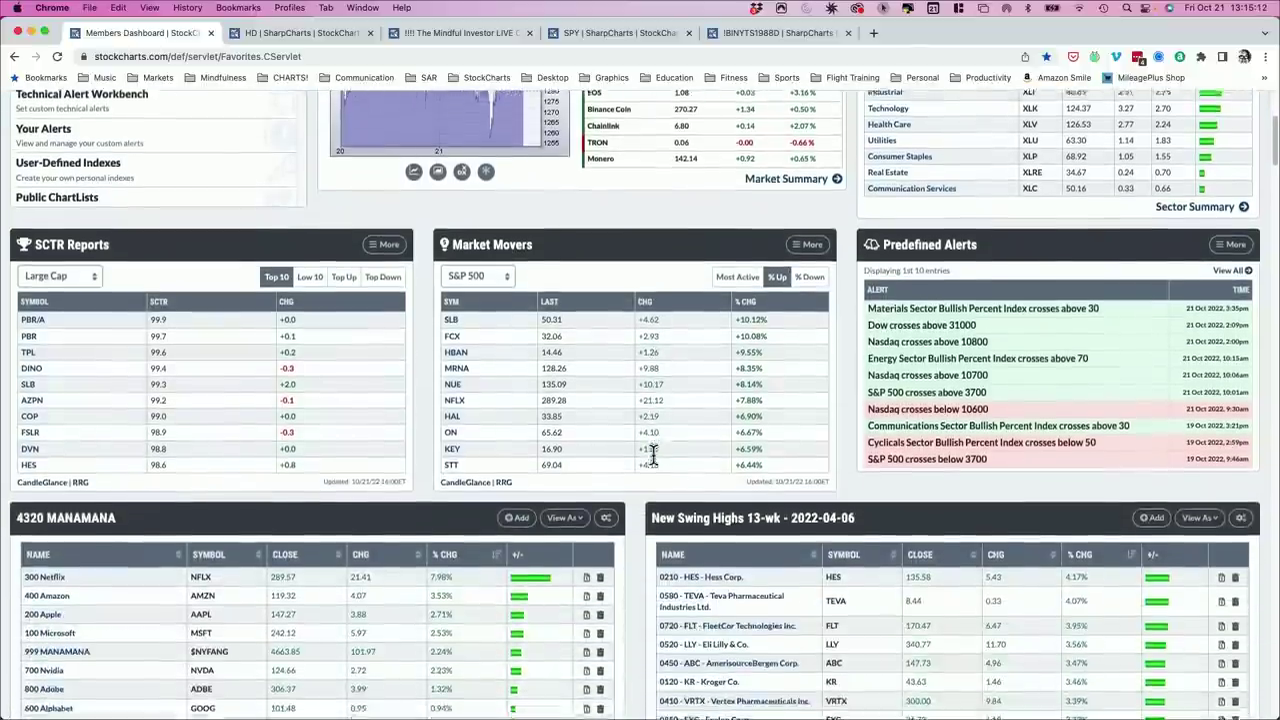
{"action": "scroll", "coordinate": [649, 446], "scroll_direction": "down", "scroll_amount": 5}
{"action": "scroll", "coordinate": [651, 451], "scroll_direction": "up", "scroll_amount": 11}
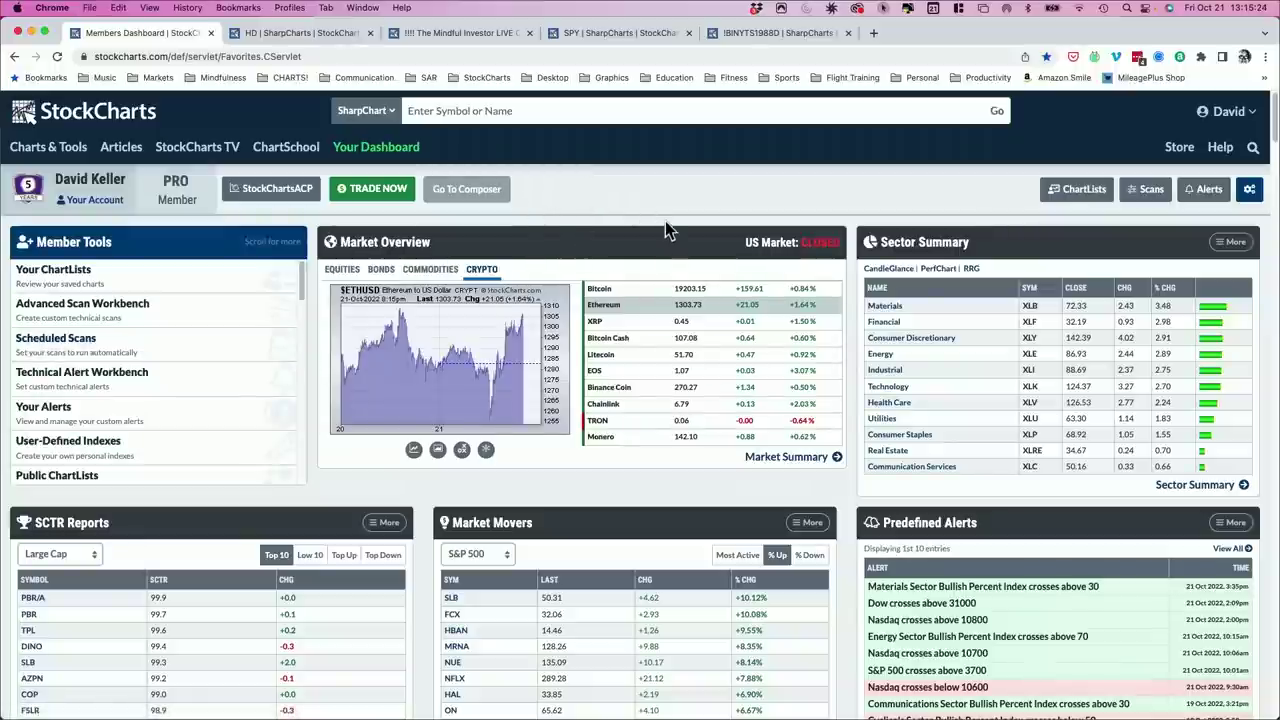
{"action": "scroll", "coordinate": [666, 229], "scroll_direction": "down", "scroll_amount": 1}
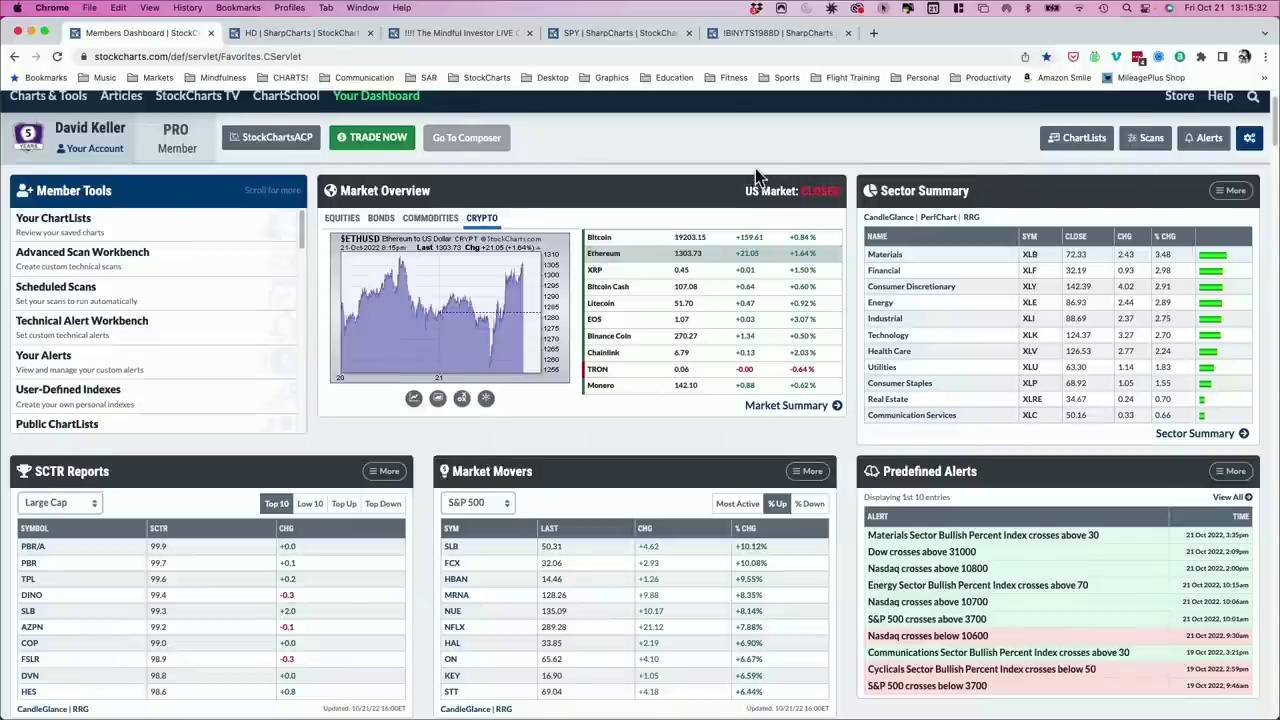
{"action": "scroll", "coordinate": [755, 172], "scroll_direction": "down", "scroll_amount": 3}
{"action": "scroll", "coordinate": [651, 352], "scroll_direction": "down", "scroll_amount": 15}
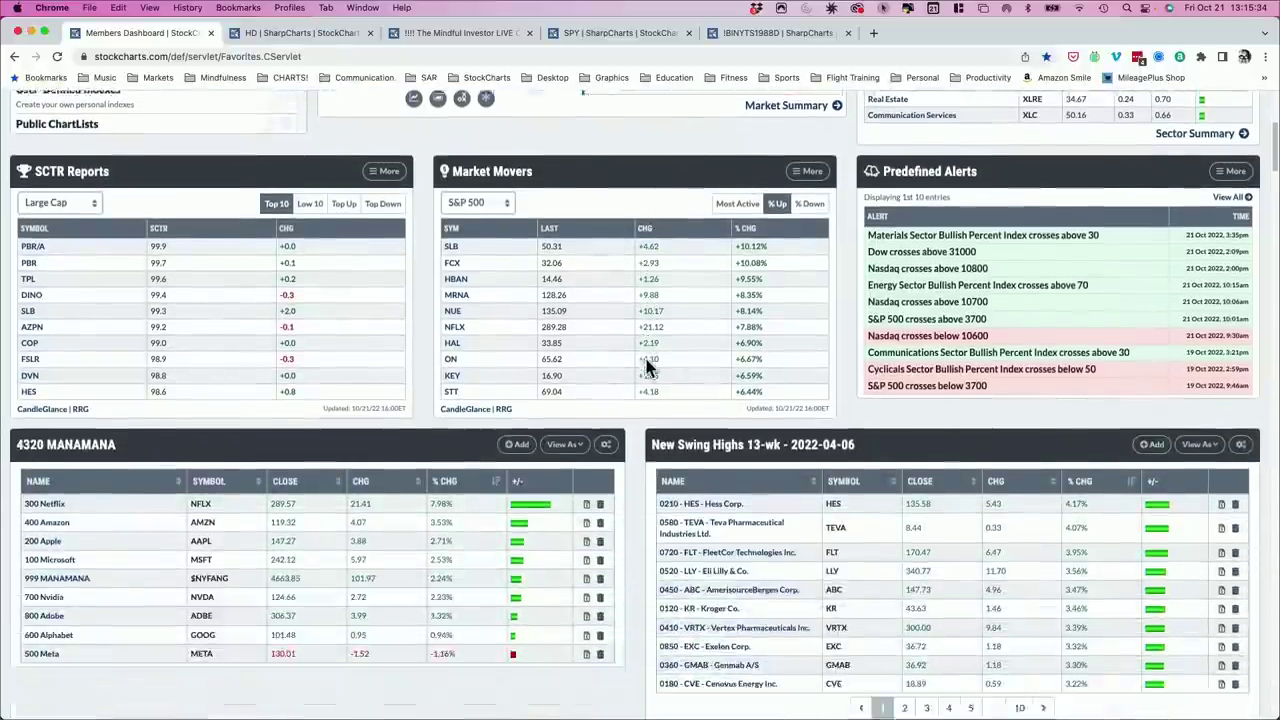
{"action": "scroll", "coordinate": [600, 366], "scroll_direction": "down", "scroll_amount": 10}
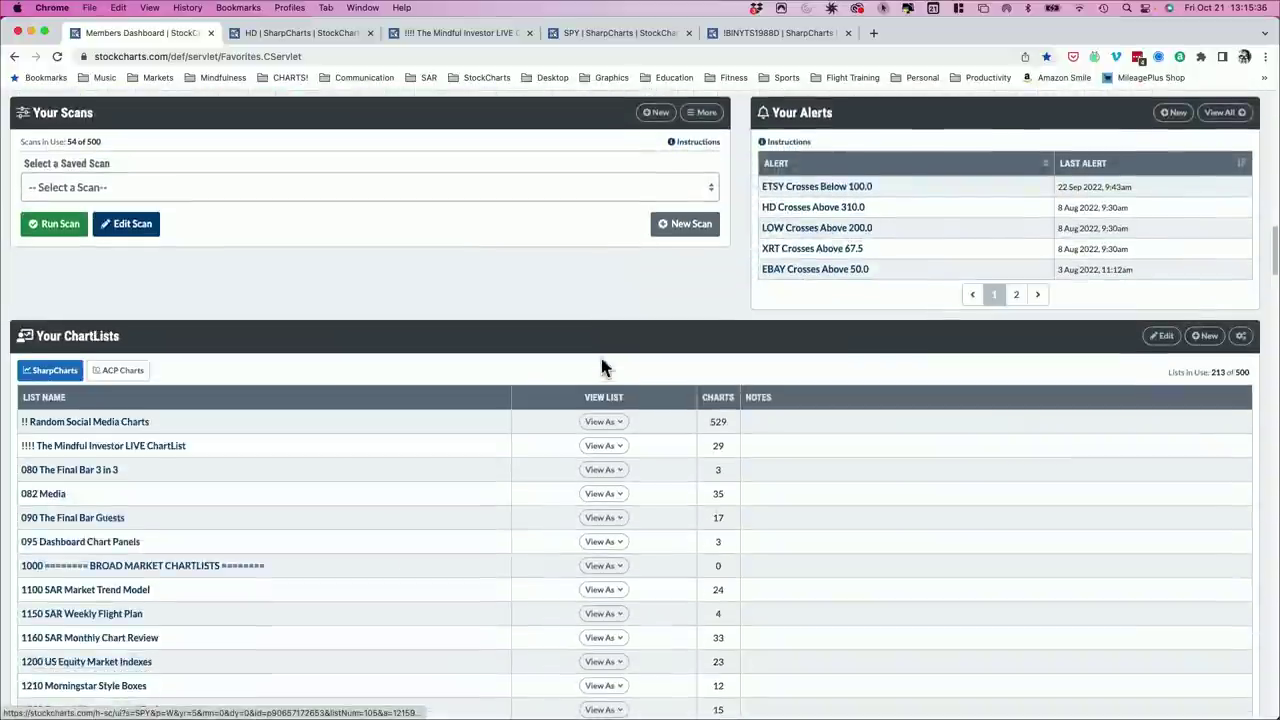
{"action": "scroll", "coordinate": [422, 266], "scroll_direction": "down", "scroll_amount": 2}
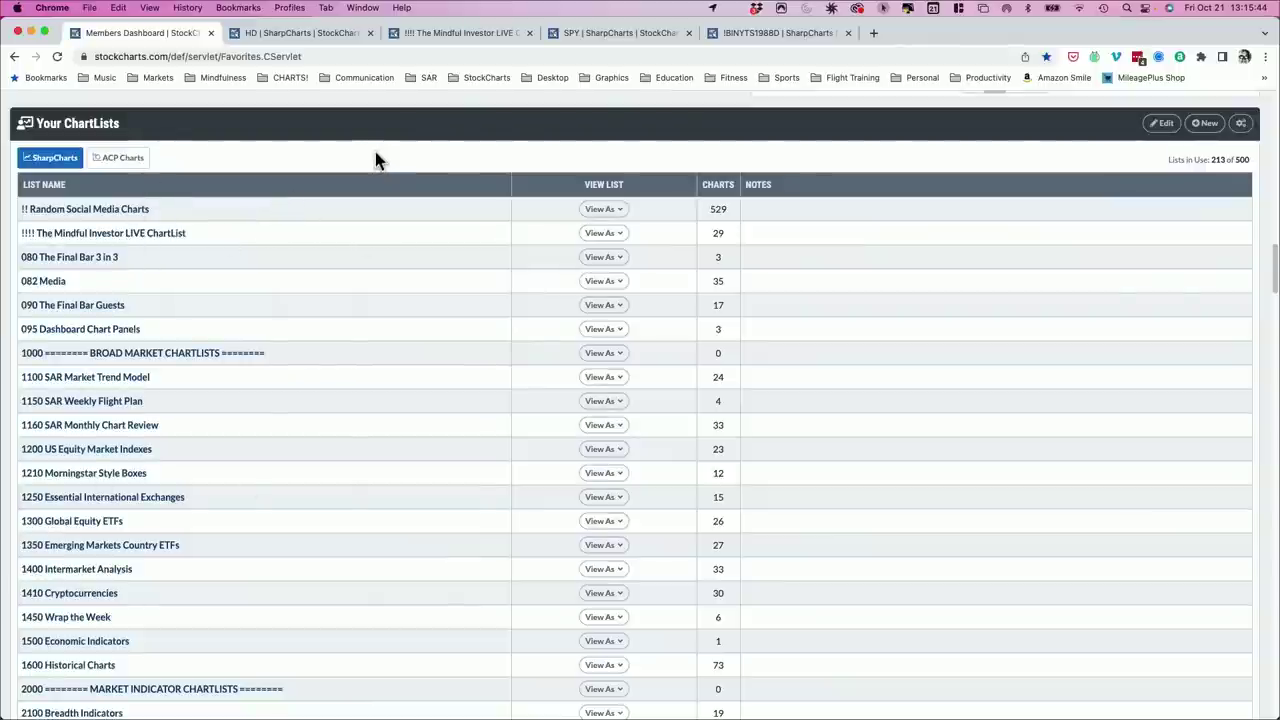
{"action": "left_click", "coordinate": [125, 160]}
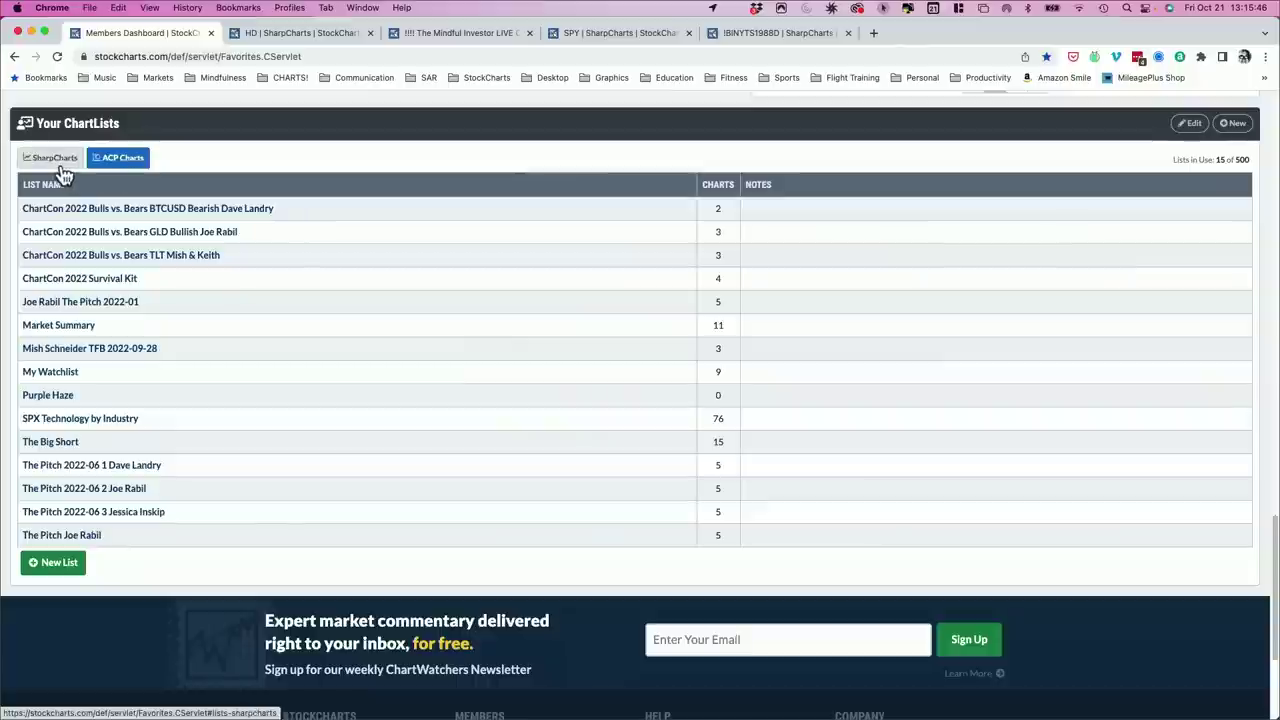
{"action": "left_click", "coordinate": [55, 162]}
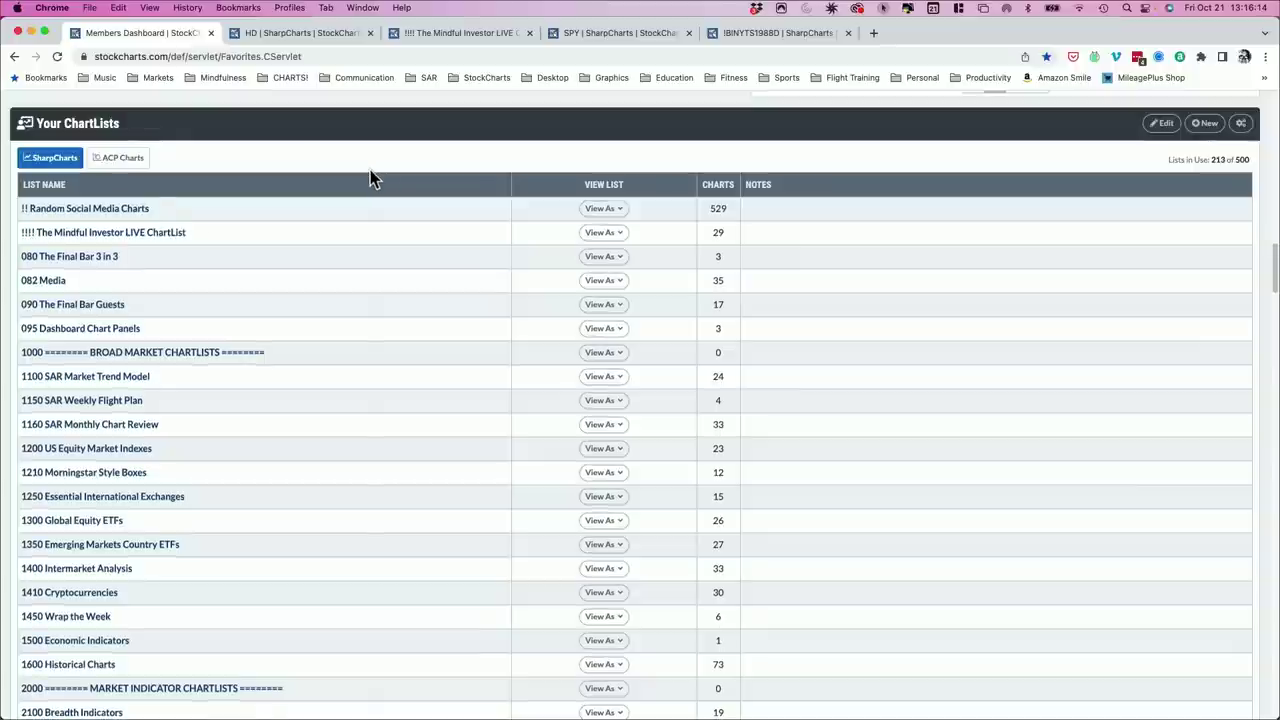
{"action": "scroll", "coordinate": [348, 251], "scroll_direction": "down", "scroll_amount": 2}
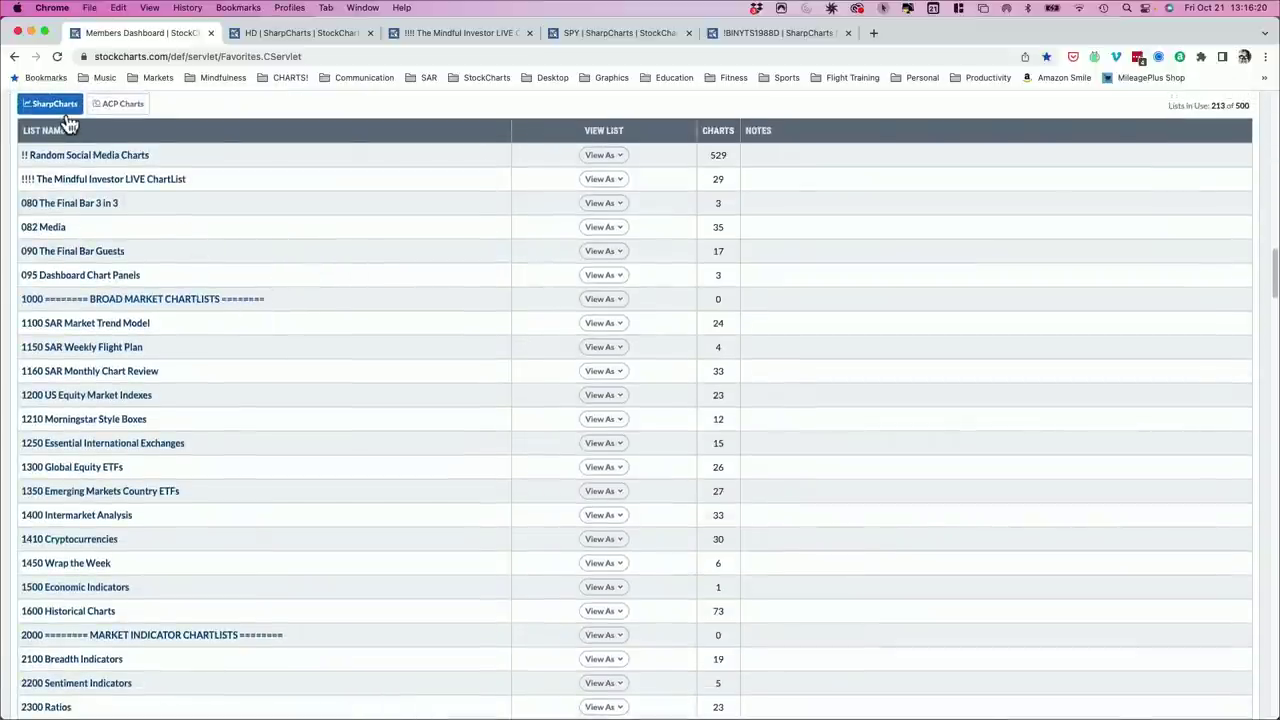
{"action": "scroll", "coordinate": [90, 352], "scroll_direction": "down", "scroll_amount": 1}
{"action": "scroll", "coordinate": [200, 425], "scroll_direction": "up", "scroll_amount": 2}
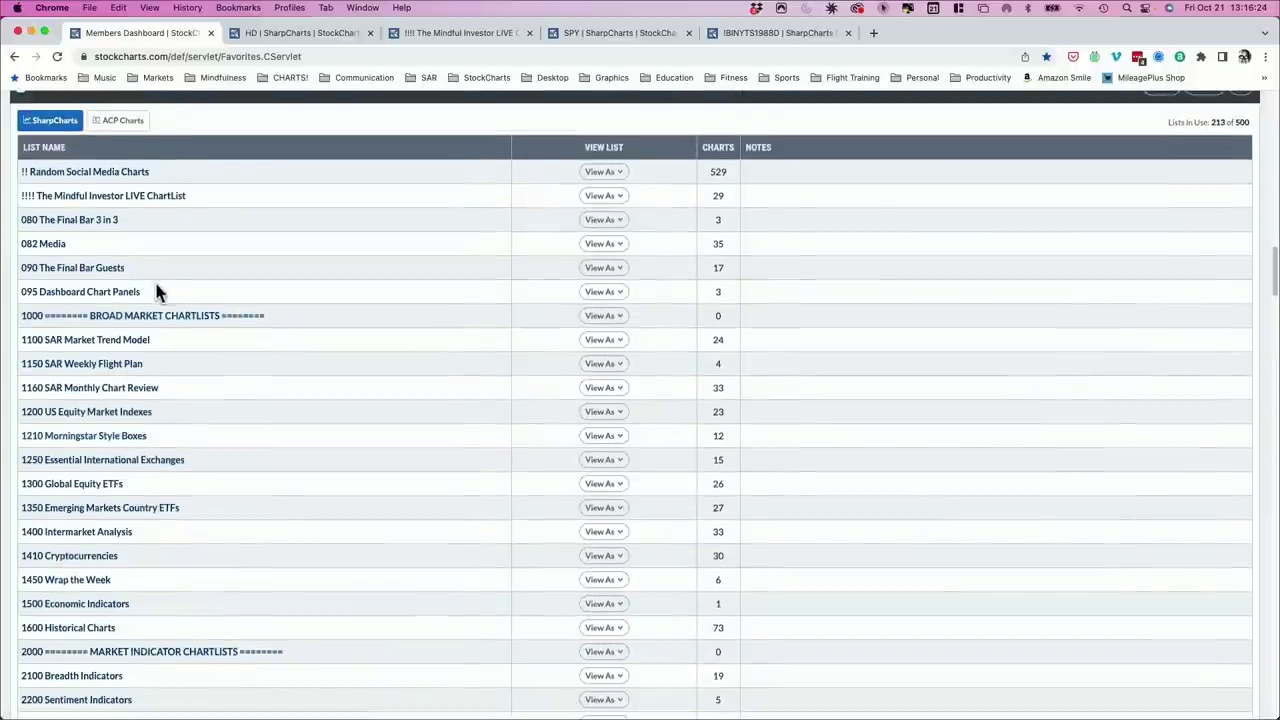
{"action": "scroll", "coordinate": [190, 320], "scroll_direction": "down", "scroll_amount": 15}
{"action": "scroll", "coordinate": [414, 494], "scroll_direction": "down", "scroll_amount": 20}
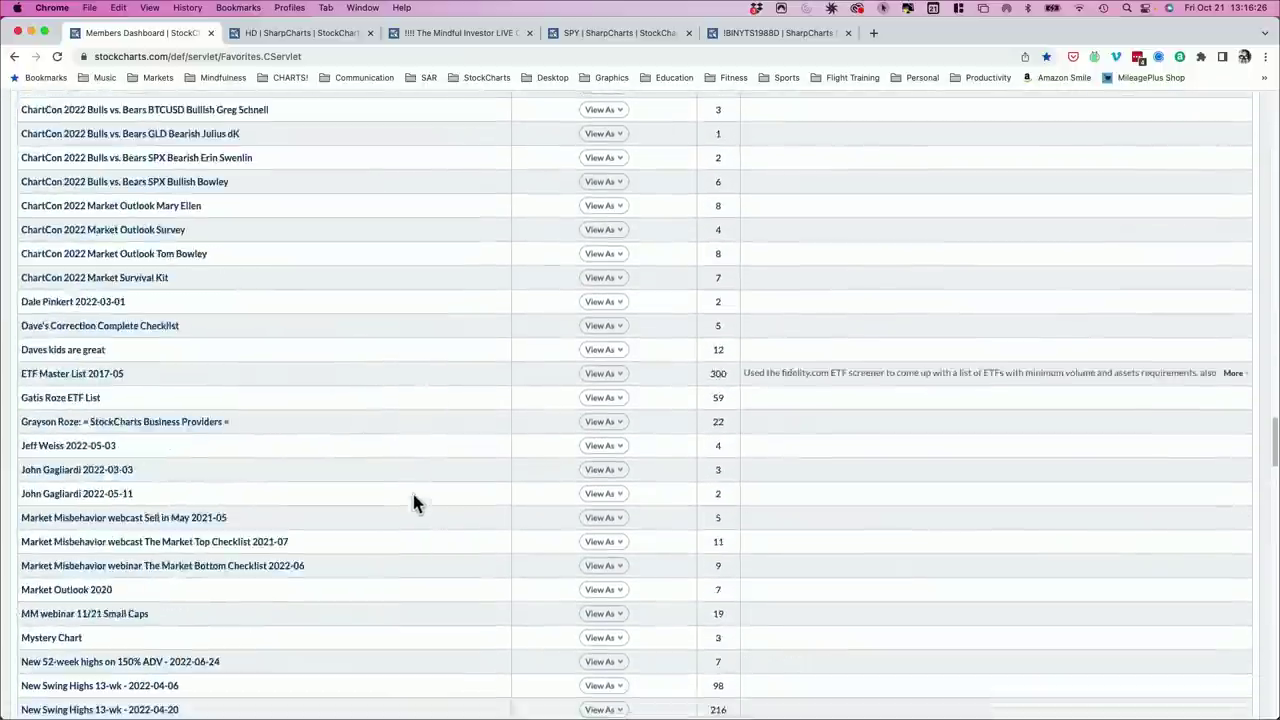
{"action": "scroll", "coordinate": [100, 391], "scroll_direction": "down", "scroll_amount": 3}
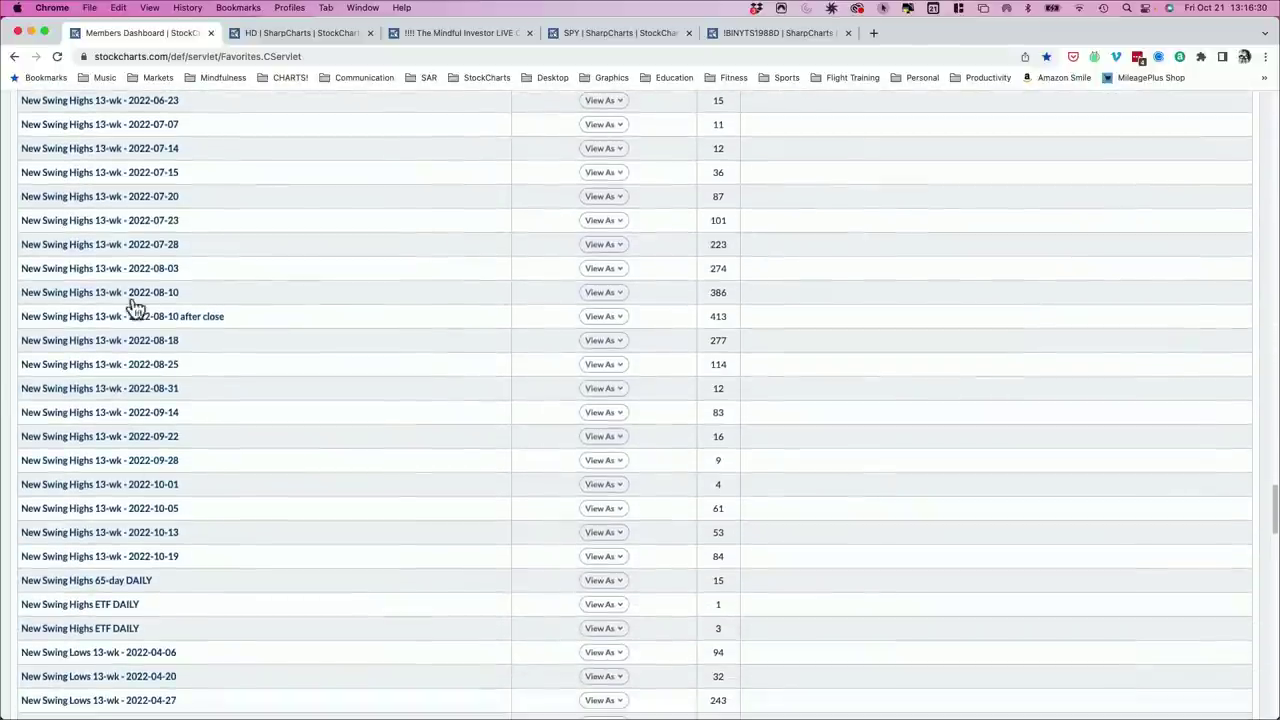
{"action": "scroll", "coordinate": [127, 403], "scroll_direction": "down", "scroll_amount": 1}
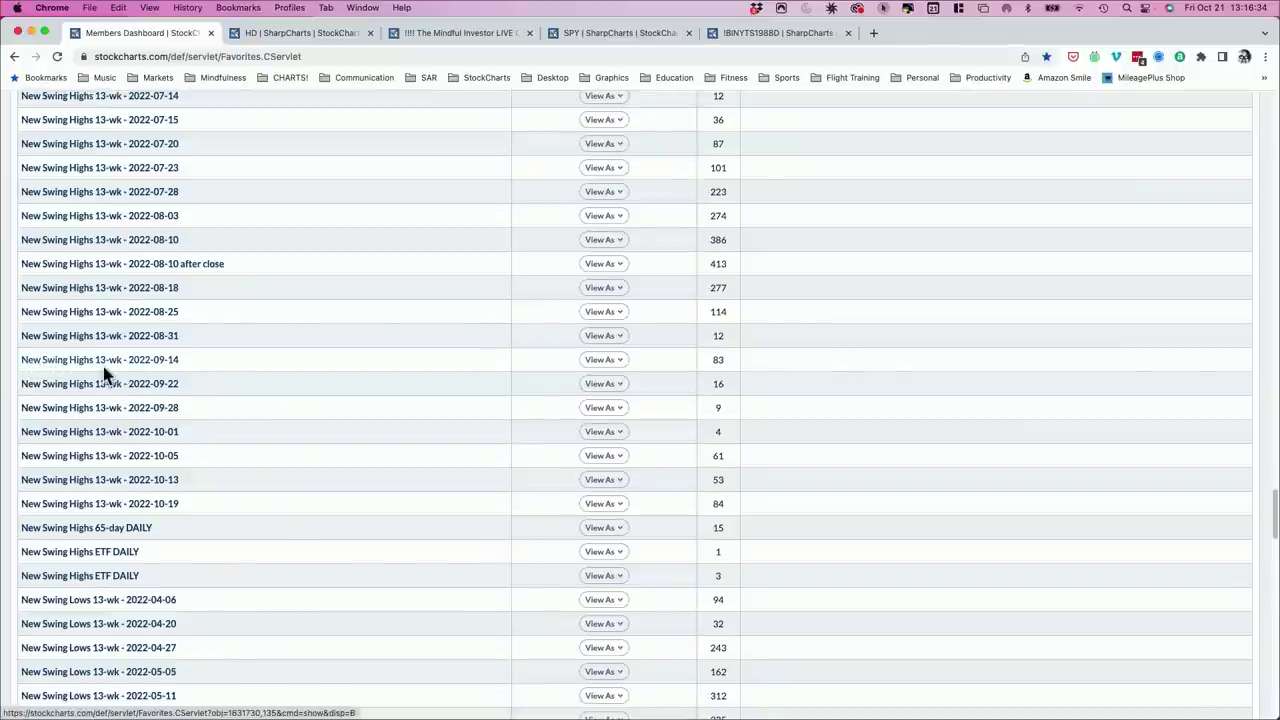
{"action": "scroll", "coordinate": [107, 373], "scroll_direction": "down", "scroll_amount": 2}
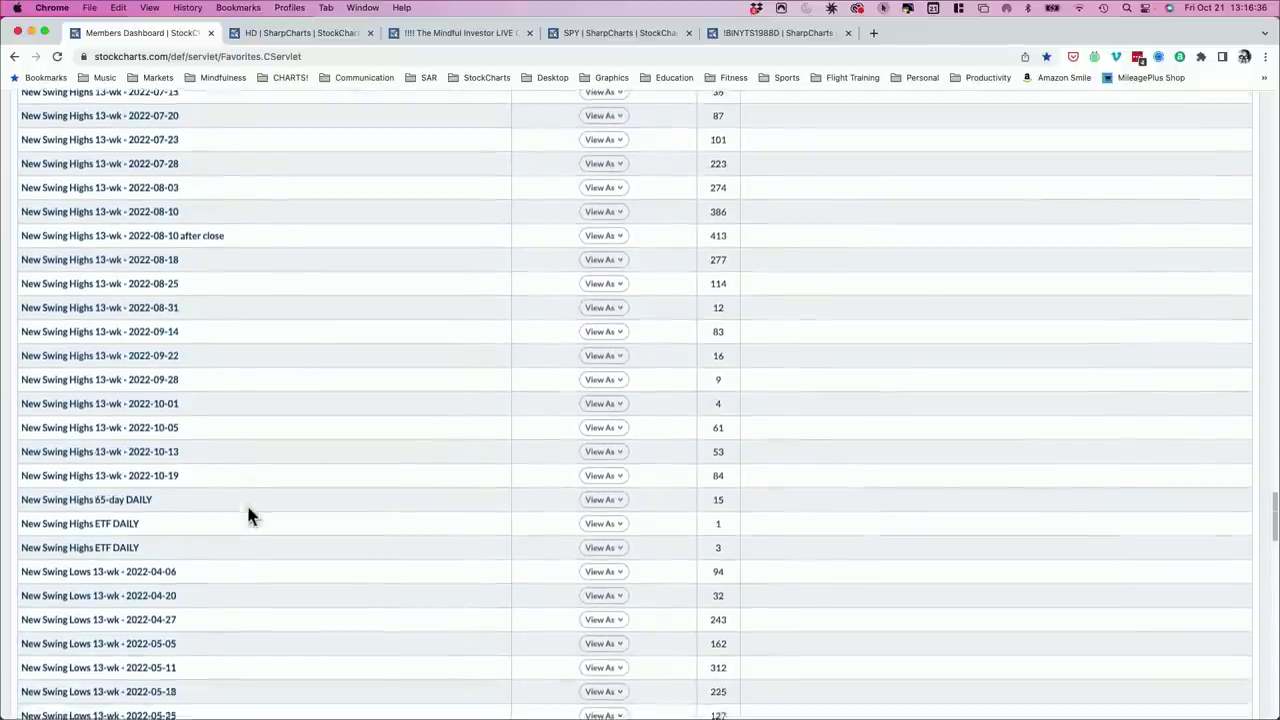
{"action": "scroll", "coordinate": [250, 515], "scroll_direction": "down", "scroll_amount": 15}
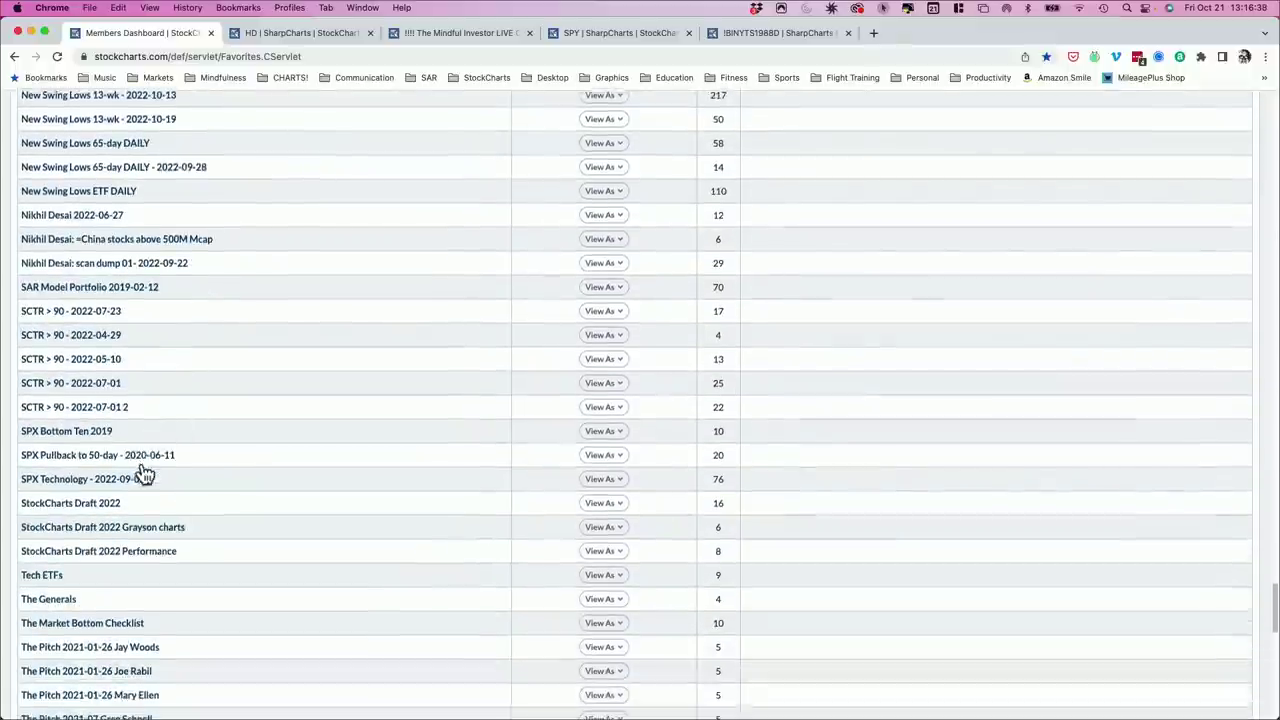
{"action": "scroll", "coordinate": [145, 472], "scroll_direction": "down", "scroll_amount": 5}
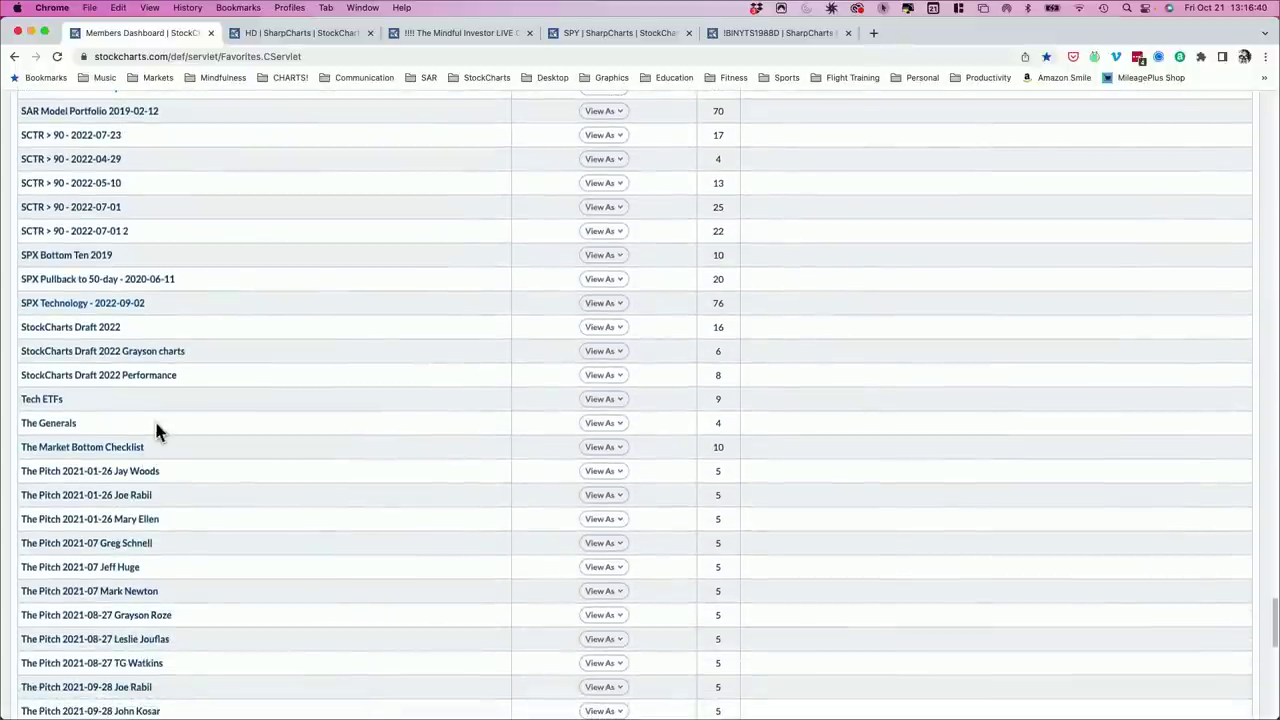
{"action": "scroll", "coordinate": [157, 480], "scroll_direction": "down", "scroll_amount": 8}
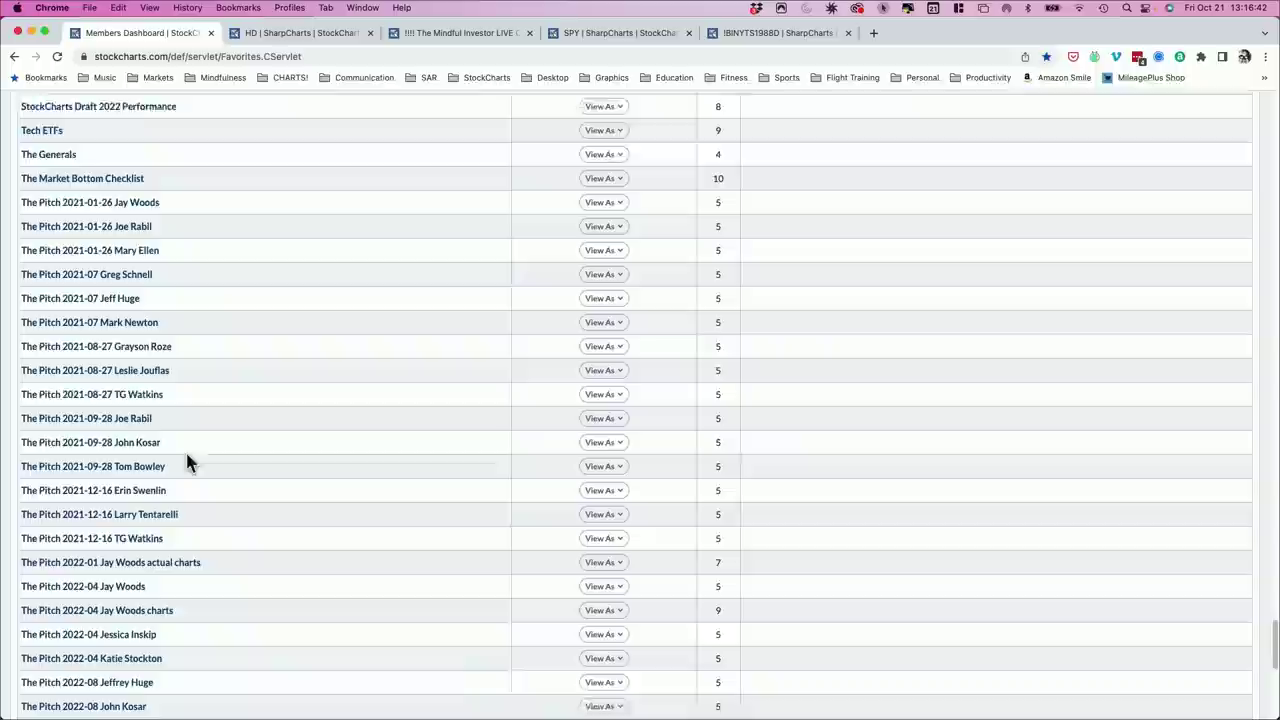
{"action": "scroll", "coordinate": [187, 461], "scroll_direction": "down", "scroll_amount": 2}
{"action": "scroll", "coordinate": [163, 433], "scroll_direction": "up", "scroll_amount": 20}
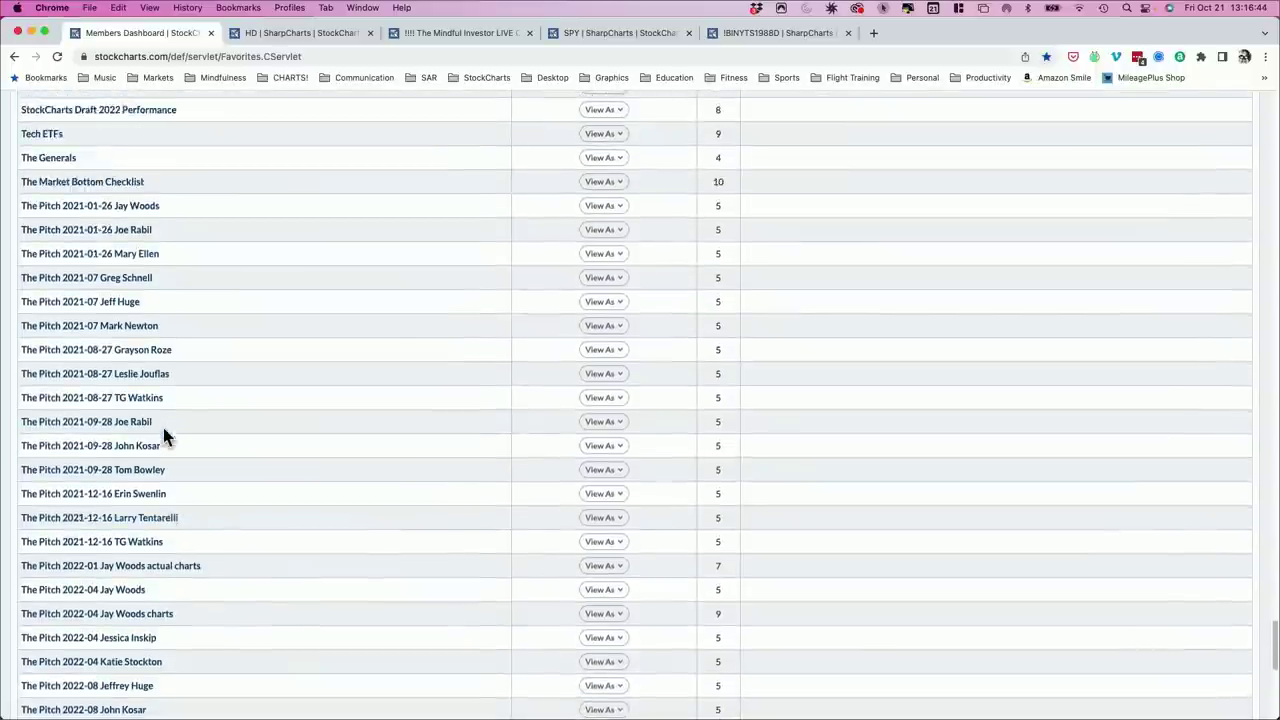
{"action": "scroll", "coordinate": [165, 433], "scroll_direction": "up", "scroll_amount": 20}
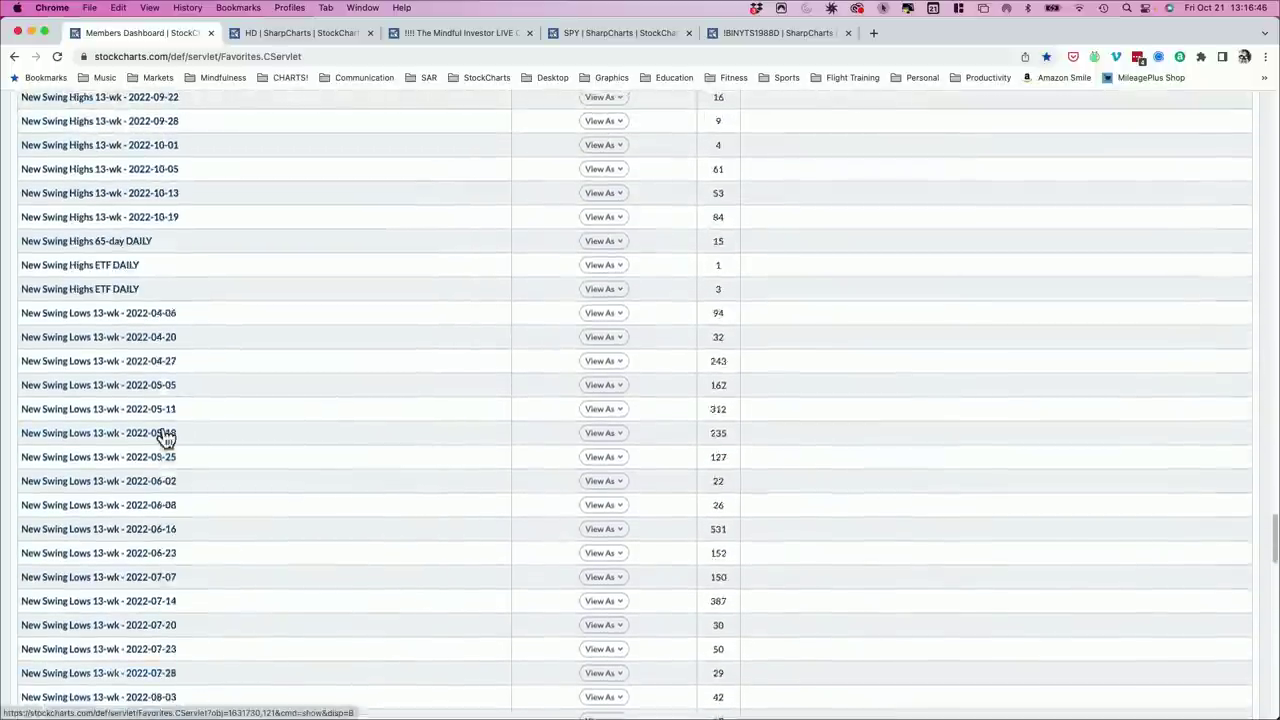
{"action": "scroll", "coordinate": [186, 428], "scroll_direction": "up", "scroll_amount": 20}
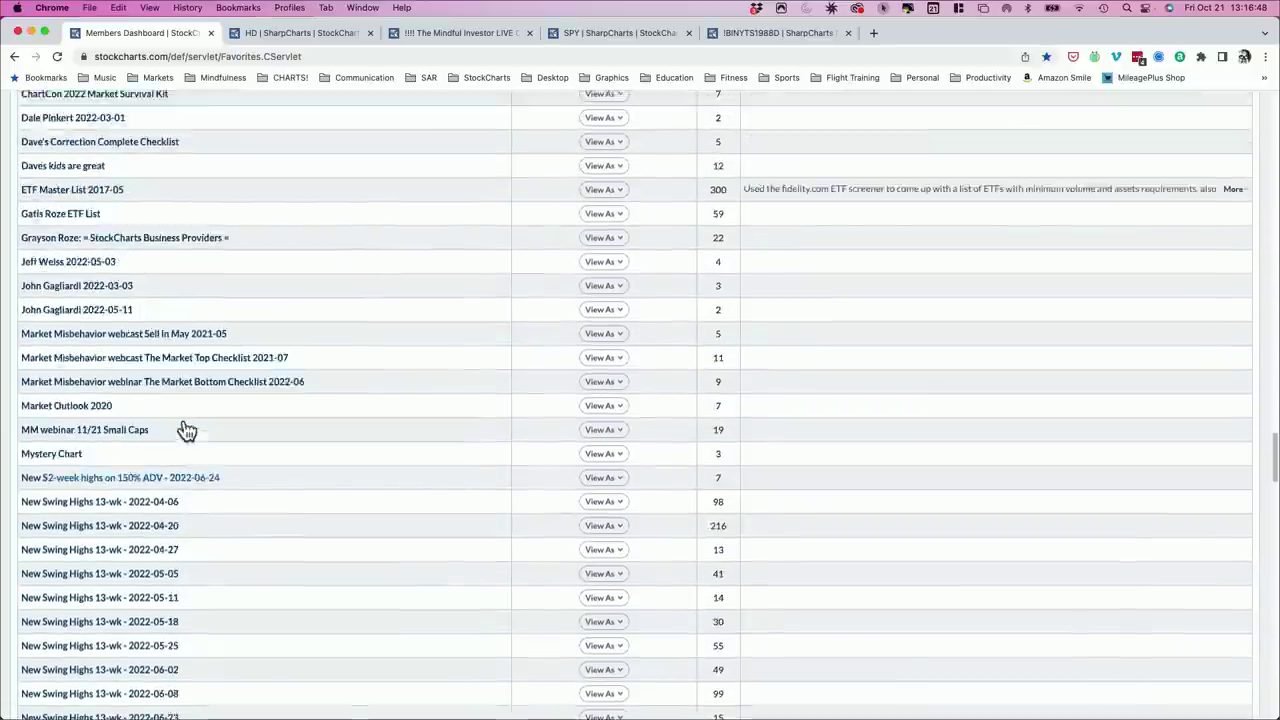
{"action": "scroll", "coordinate": [189, 418], "scroll_direction": "up", "scroll_amount": 15}
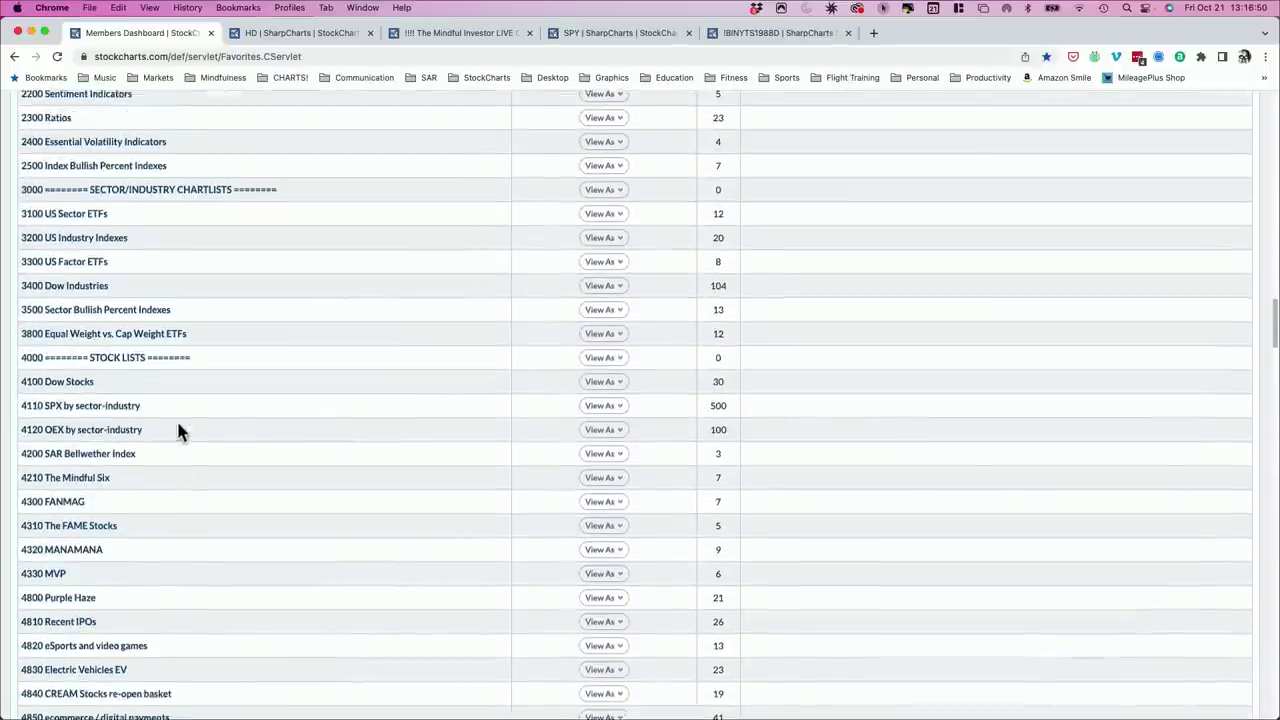
{"action": "scroll", "coordinate": [152, 272], "scroll_direction": "up", "scroll_amount": 7}
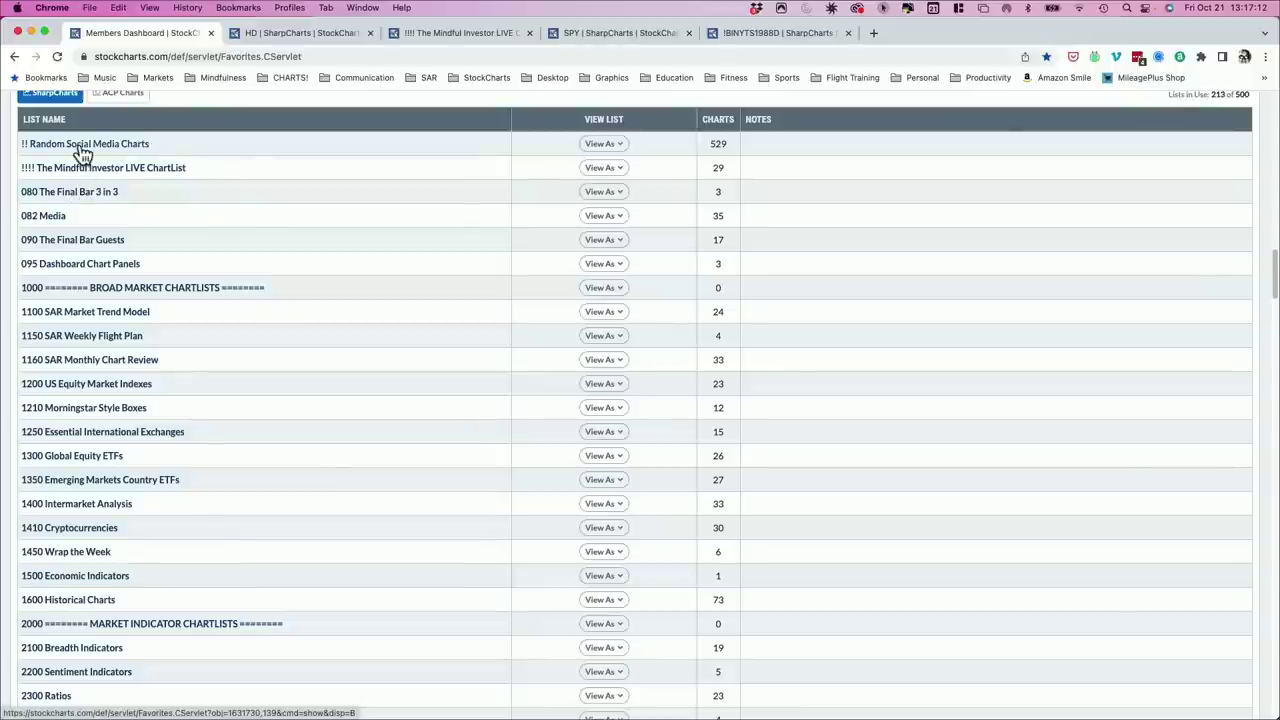
{"action": "scroll", "coordinate": [82, 152], "scroll_direction": "up", "scroll_amount": 1}
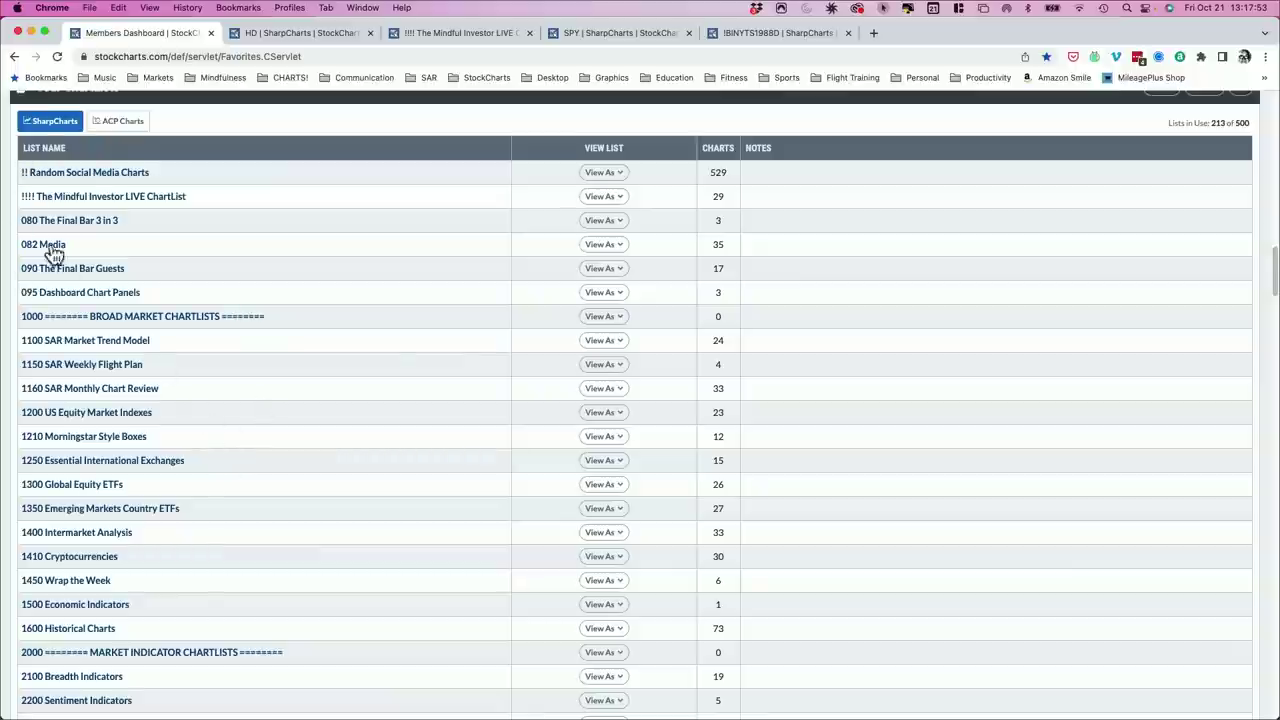
{"action": "scroll", "coordinate": [262, 307], "scroll_direction": "up", "scroll_amount": 5}
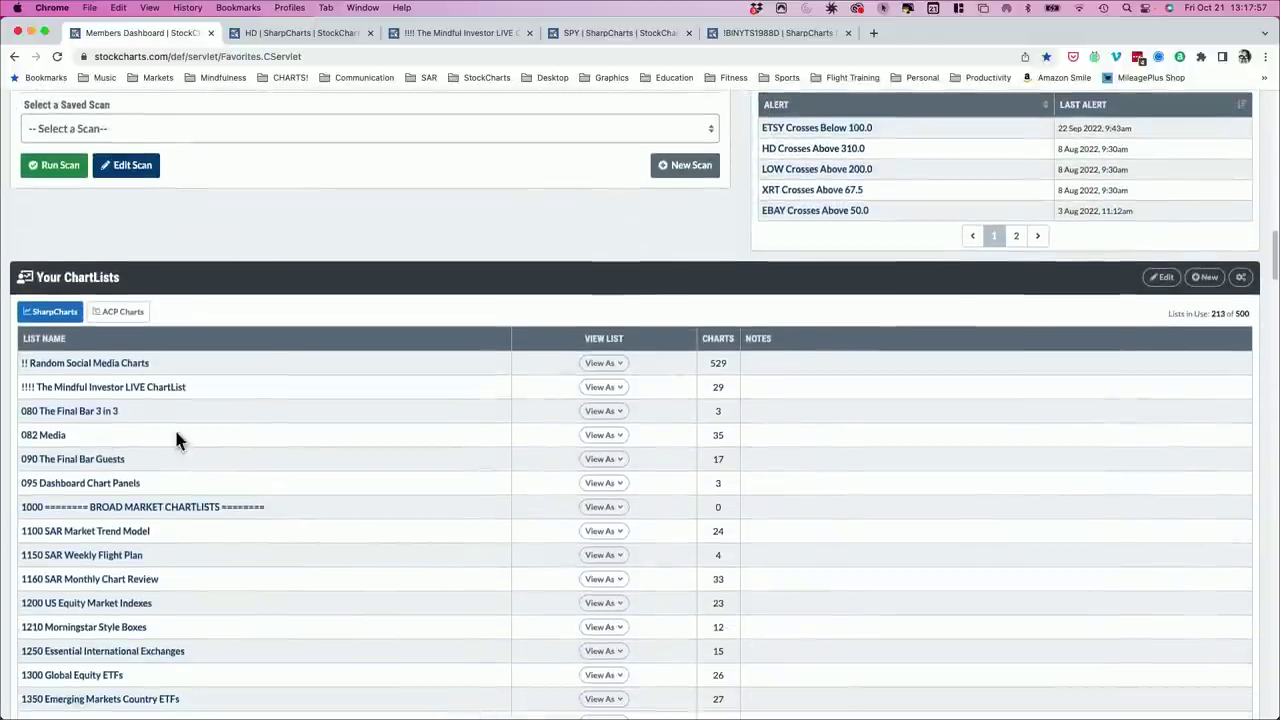
{"action": "scroll", "coordinate": [177, 434], "scroll_direction": "up", "scroll_amount": 15}
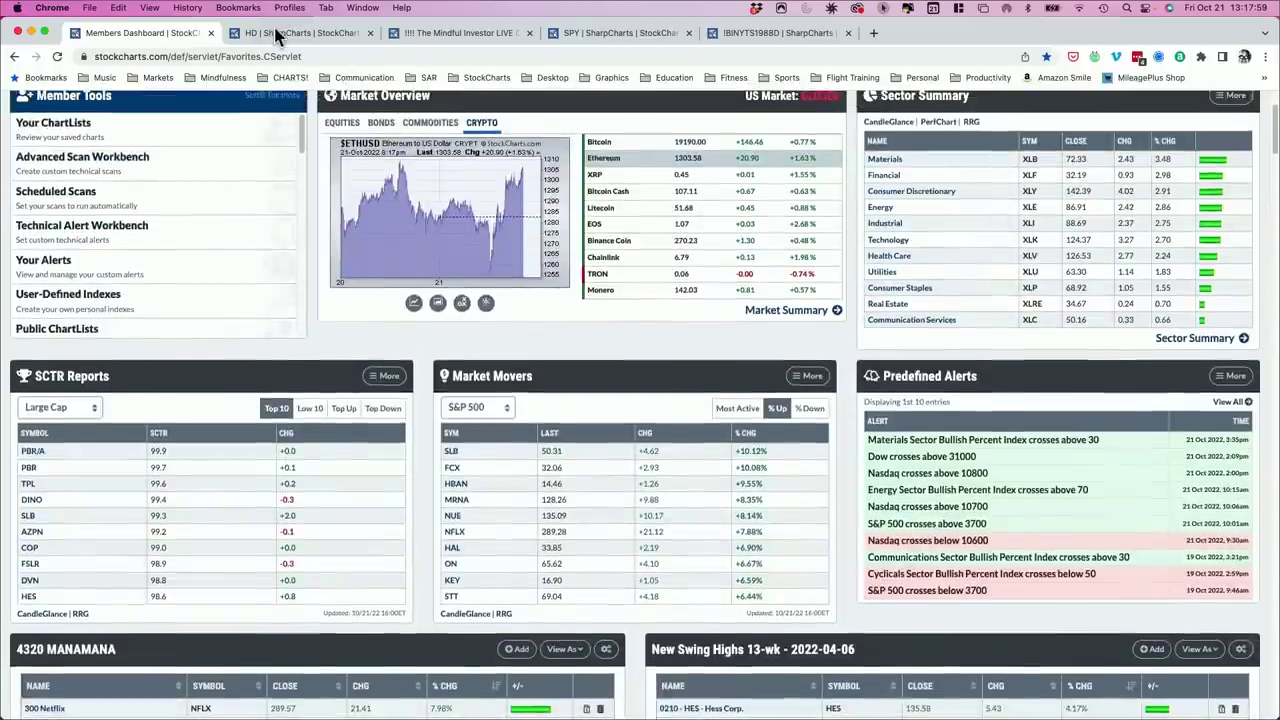
On the Home Depot chart, open the ChartList choices and dismiss them without switching lists
{"action": "left_click", "coordinate": [290, 32]}
{"action": "left_click", "coordinate": [366, 189]}
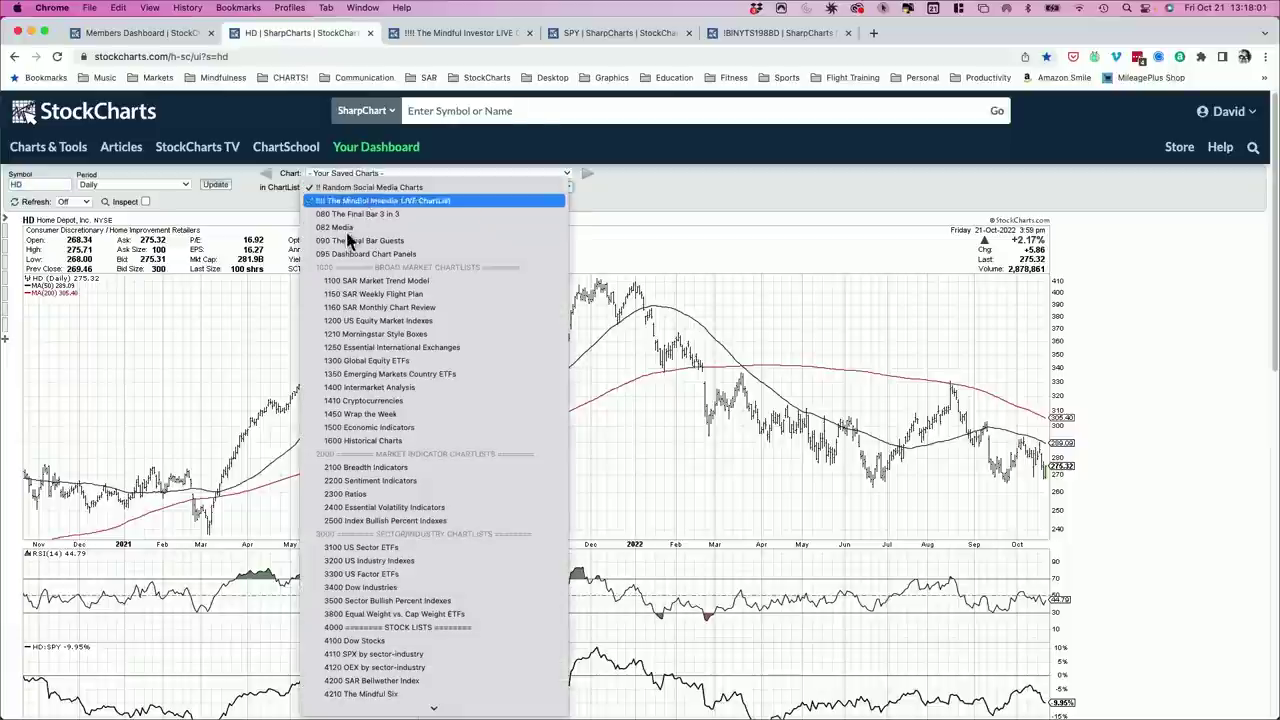
{"action": "left_click", "coordinate": [642, 229]}
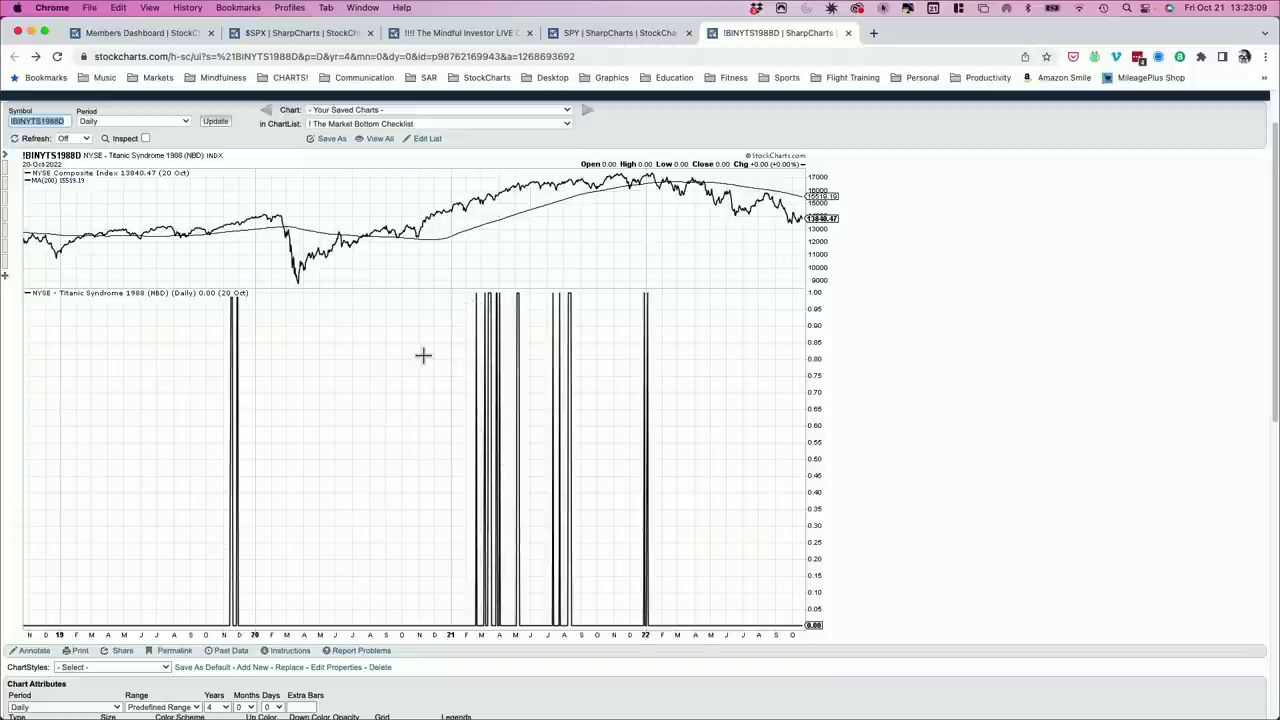
Scroll the Titanic Syndrome chart to review the $NYA panel with its 200-day moving average
{"action": "scroll", "coordinate": [420, 355], "scroll_direction": "down", "scroll_amount": 2}
{"action": "scroll", "coordinate": [320, 389], "scroll_direction": "up", "scroll_amount": 1}
Set the NYSE Composite price plot's position to Behind Price and redraw the chart
{"action": "scroll", "coordinate": [282, 362], "scroll_direction": "down", "scroll_amount": 5}
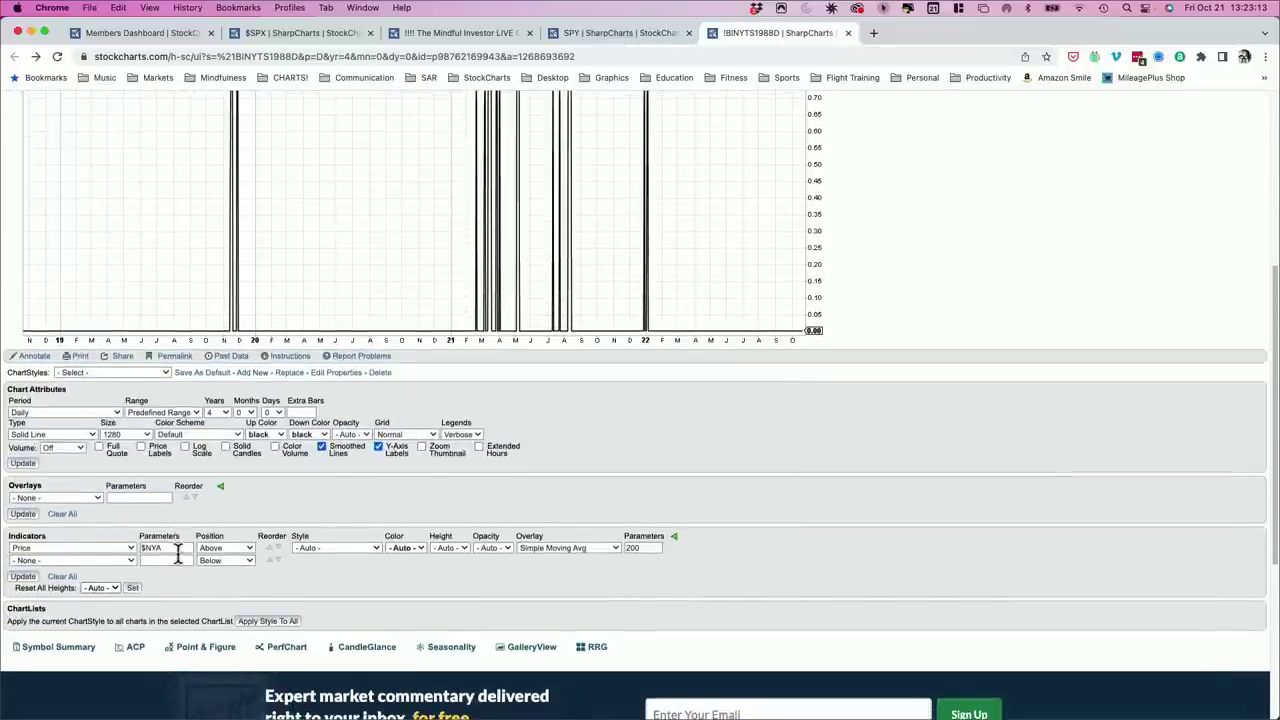
{"action": "scroll", "coordinate": [150, 545], "scroll_direction": "up", "scroll_amount": 2}
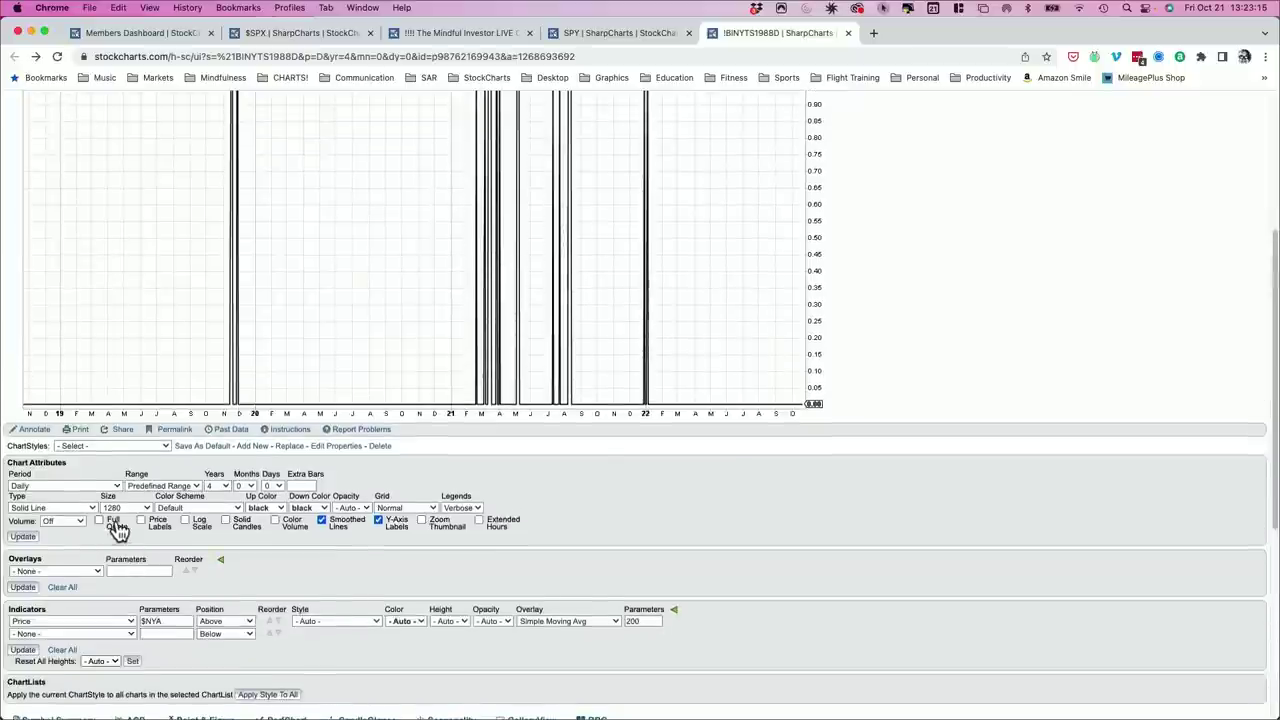
{"action": "left_click", "coordinate": [220, 623]}
{"action": "left_click", "coordinate": [229, 634]}
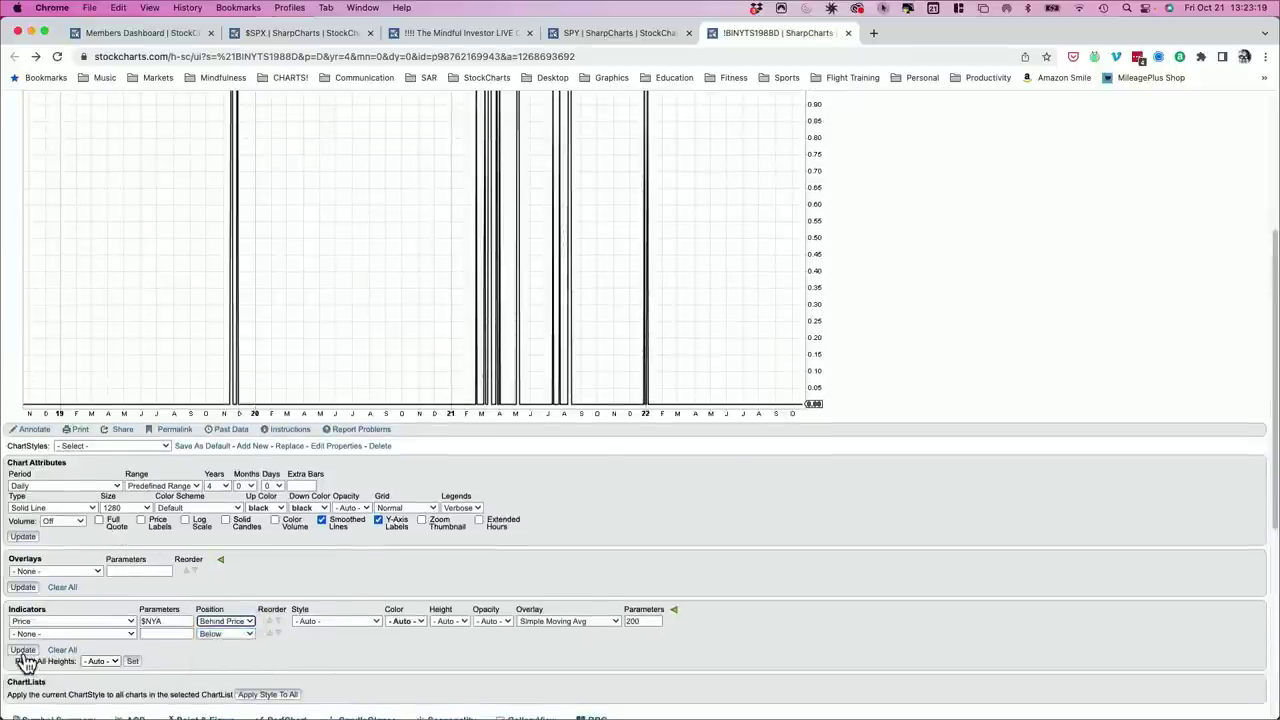
{"action": "left_click", "coordinate": [22, 649]}
Color the NYSE Composite price line red and redraw the chart
{"action": "scroll", "coordinate": [400, 520], "scroll_direction": "down", "scroll_amount": 1}
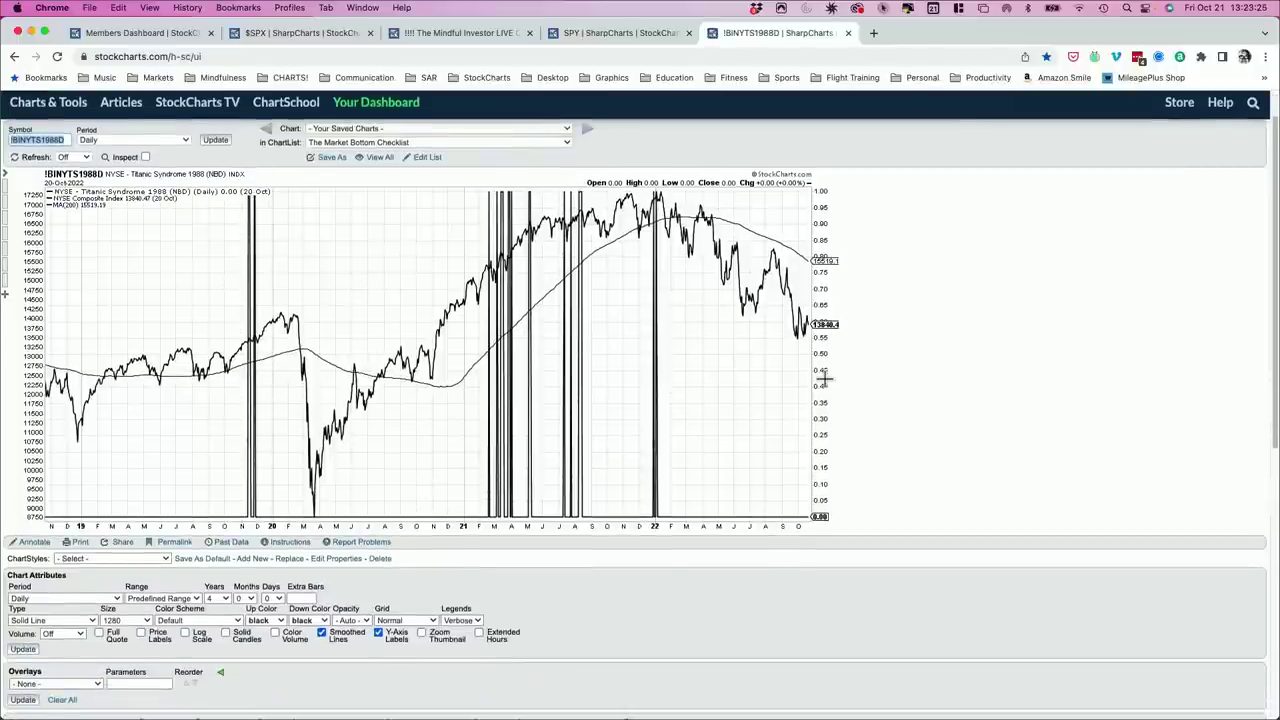
{"action": "scroll", "coordinate": [826, 380], "scroll_direction": "down", "scroll_amount": 1}
{"action": "scroll", "coordinate": [449, 363], "scroll_direction": "down", "scroll_amount": 5}
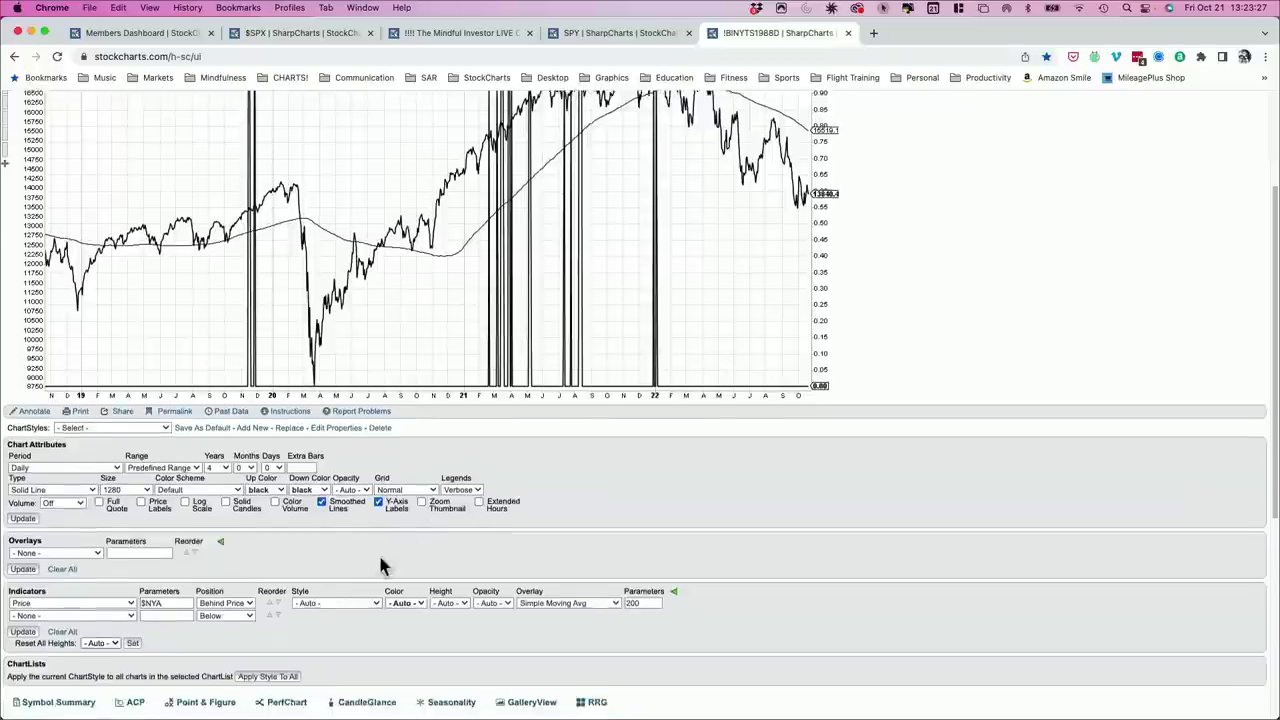
{"action": "left_click", "coordinate": [405, 560]}
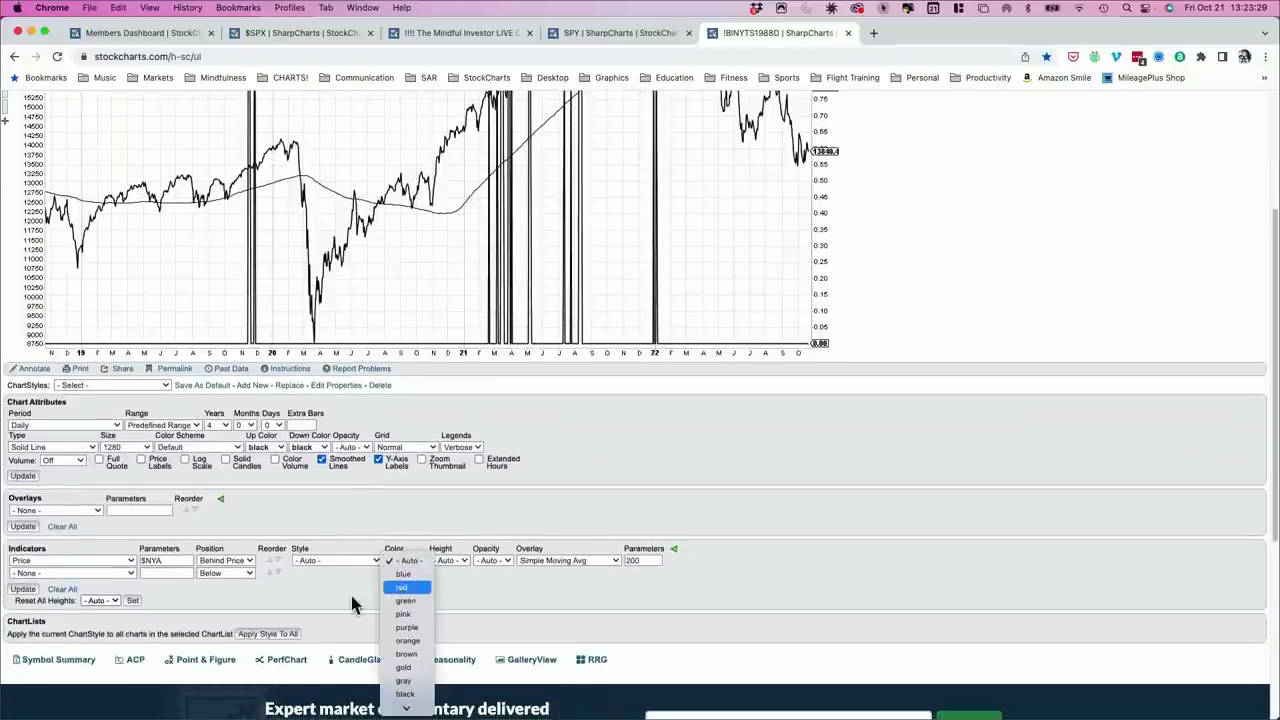
{"action": "left_click", "coordinate": [400, 588]}
{"action": "left_click", "coordinate": [24, 589]}
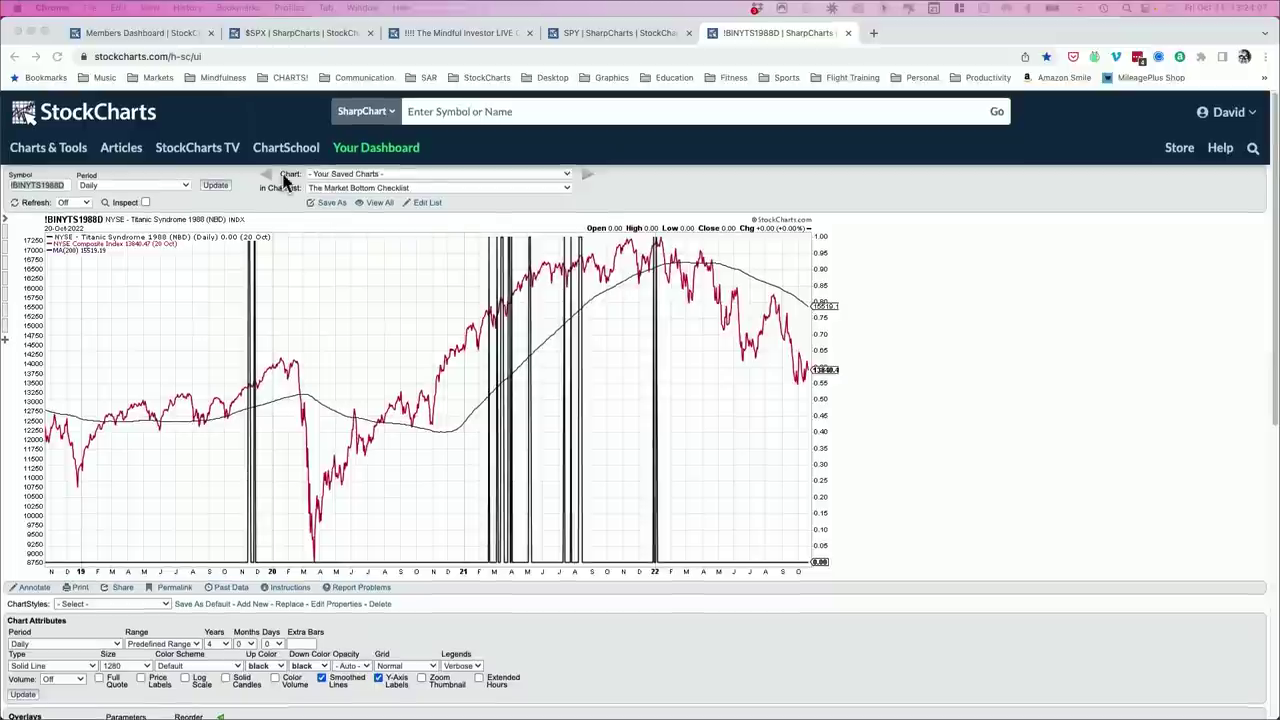
{"action": "left_click", "coordinate": [569, 35]}
Open ACP from the members dashboard, show the plug-ins list, and close the ChartLists panel
{"action": "left_click", "coordinate": [745, 33]}
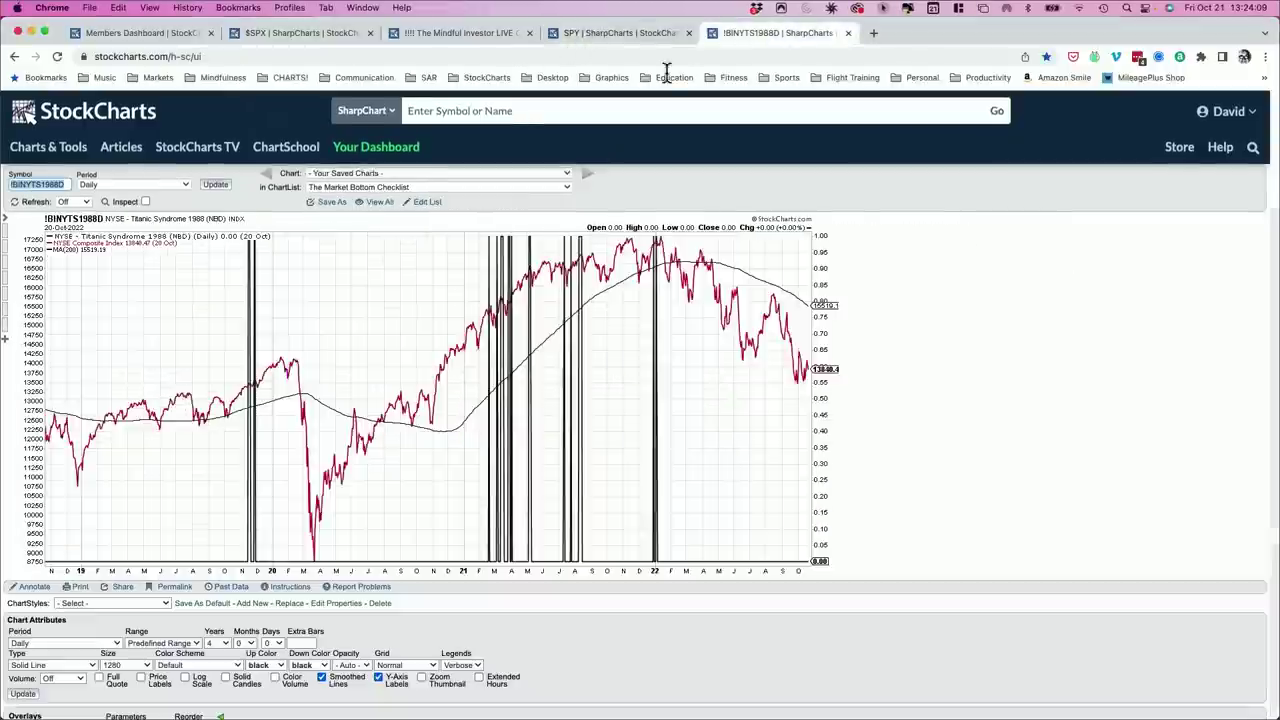
{"action": "left_click", "coordinate": [390, 150]}
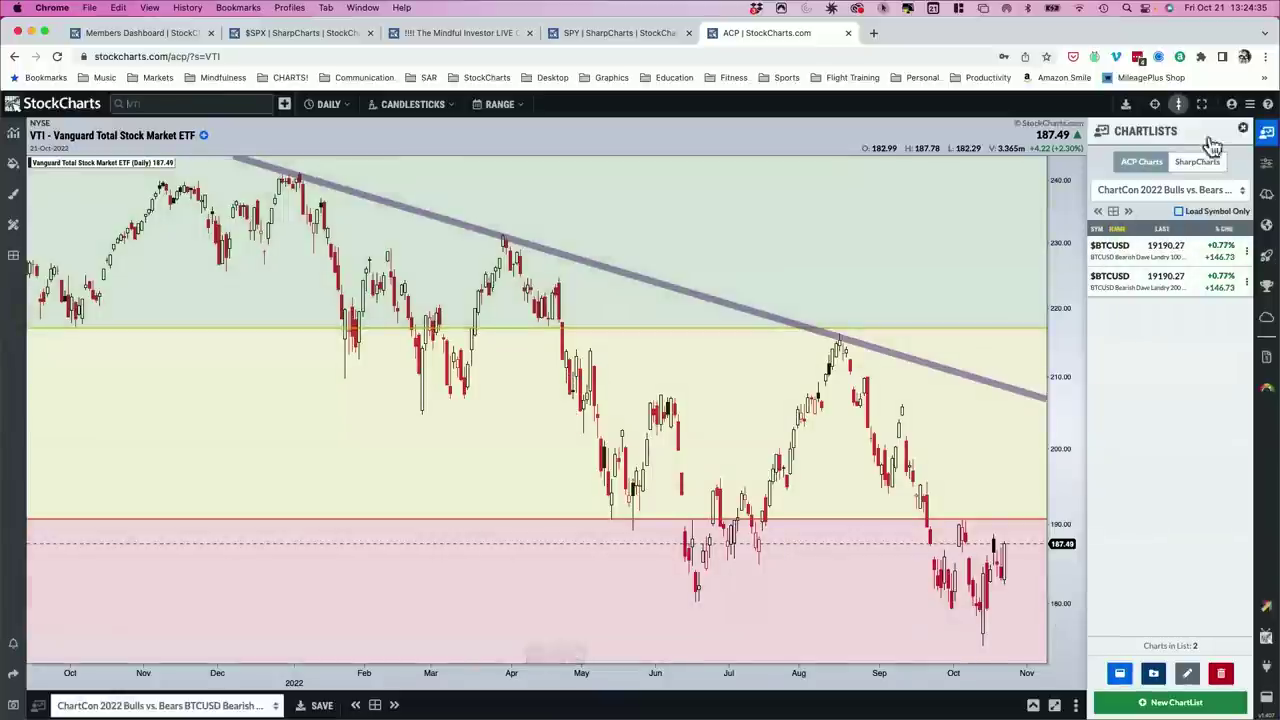
{"action": "left_click", "coordinate": [1266, 665]}
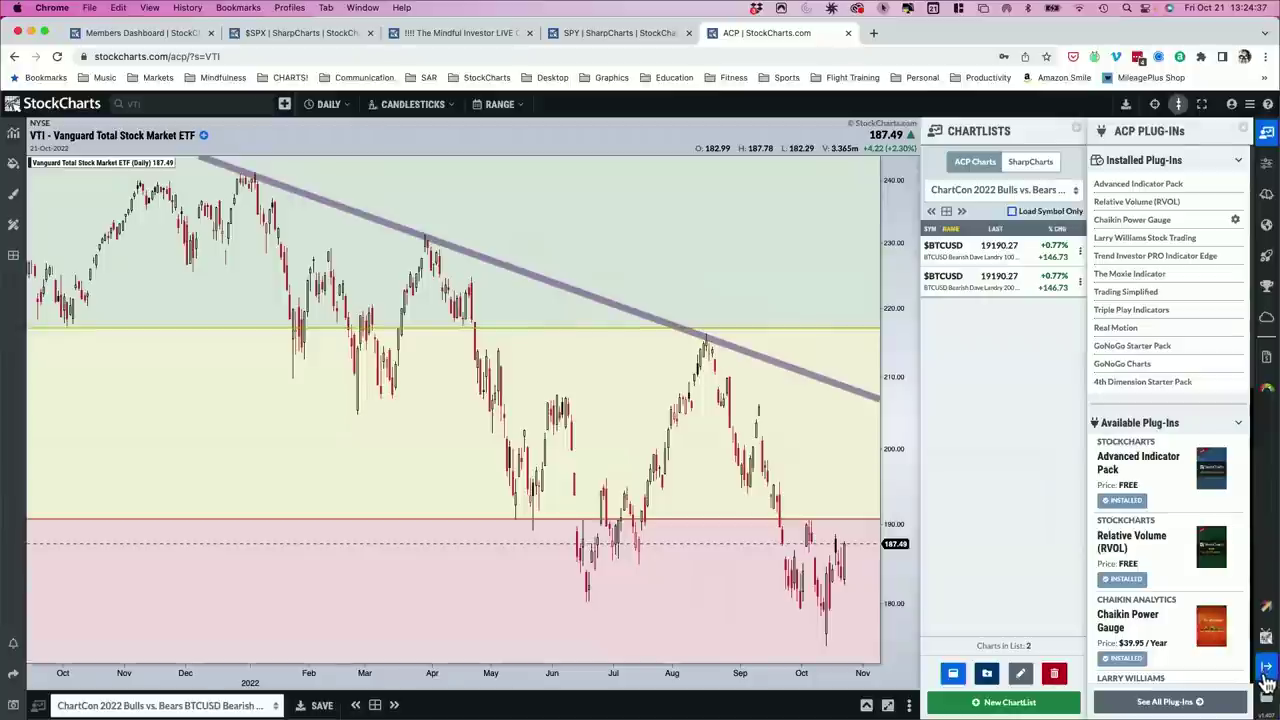
{"action": "left_click", "coordinate": [1076, 128]}
{"action": "scroll", "coordinate": [1152, 489], "scroll_direction": "down", "scroll_amount": 2}
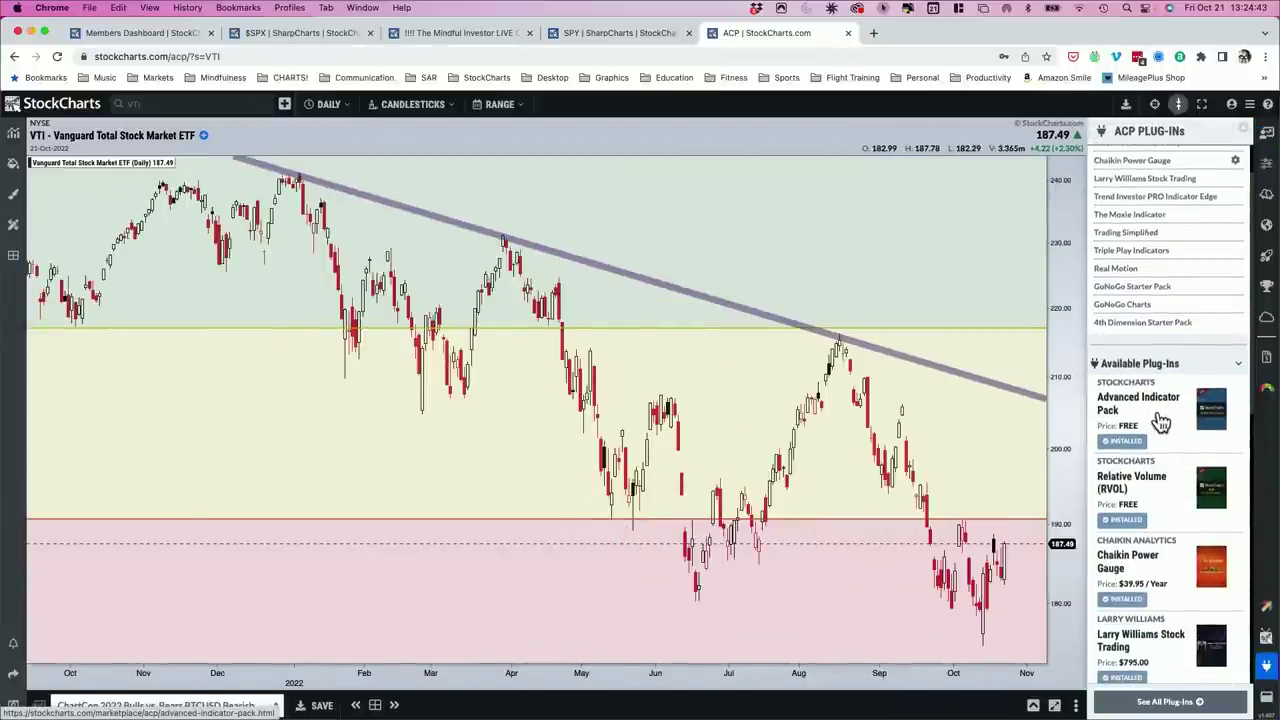
Open ACP's Chart Settings and scroll the indicator list to the plug-in sections
{"action": "left_click", "coordinate": [13, 131]}
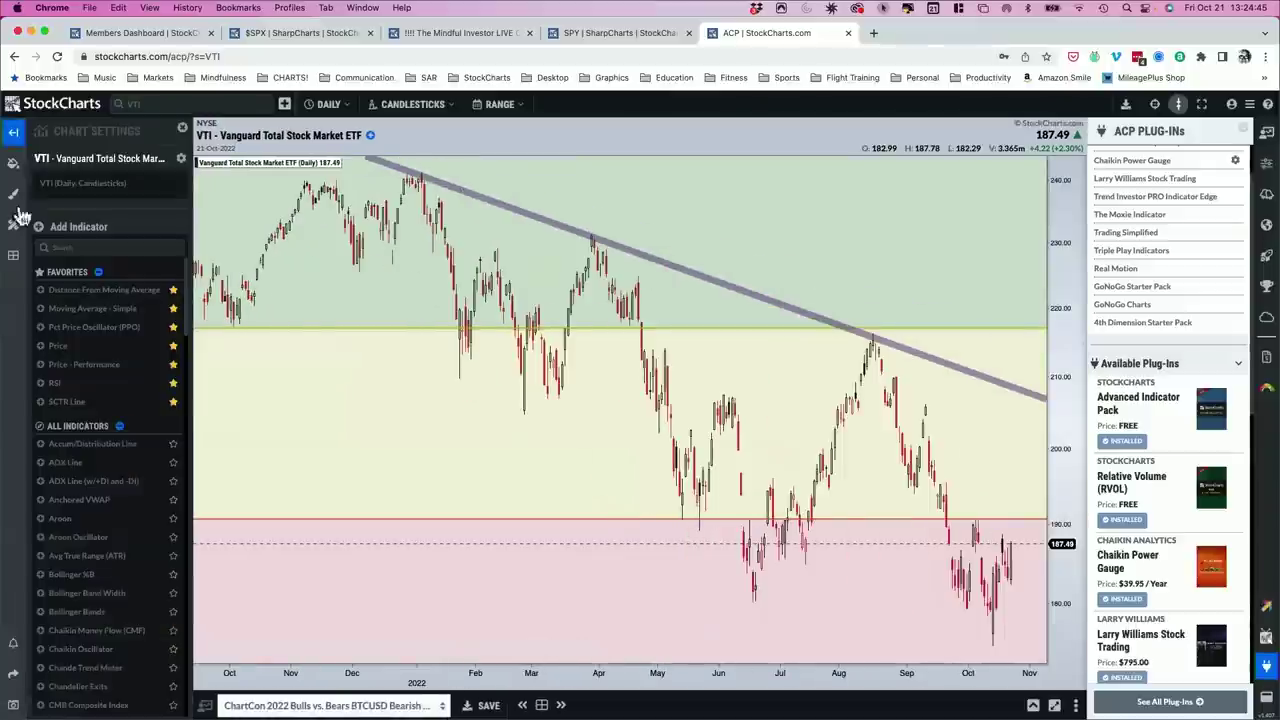
{"action": "scroll", "coordinate": [86, 457], "scroll_direction": "down", "scroll_amount": 15}
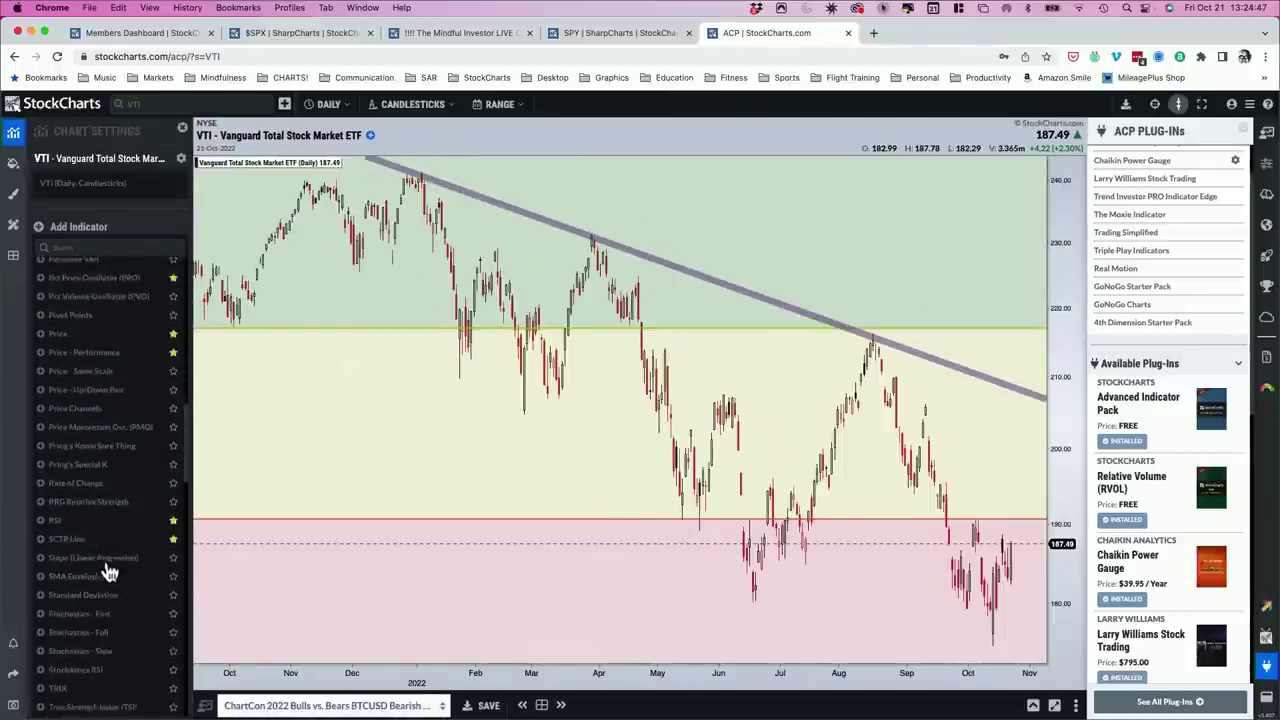
{"action": "scroll", "coordinate": [103, 569], "scroll_direction": "down", "scroll_amount": 5}
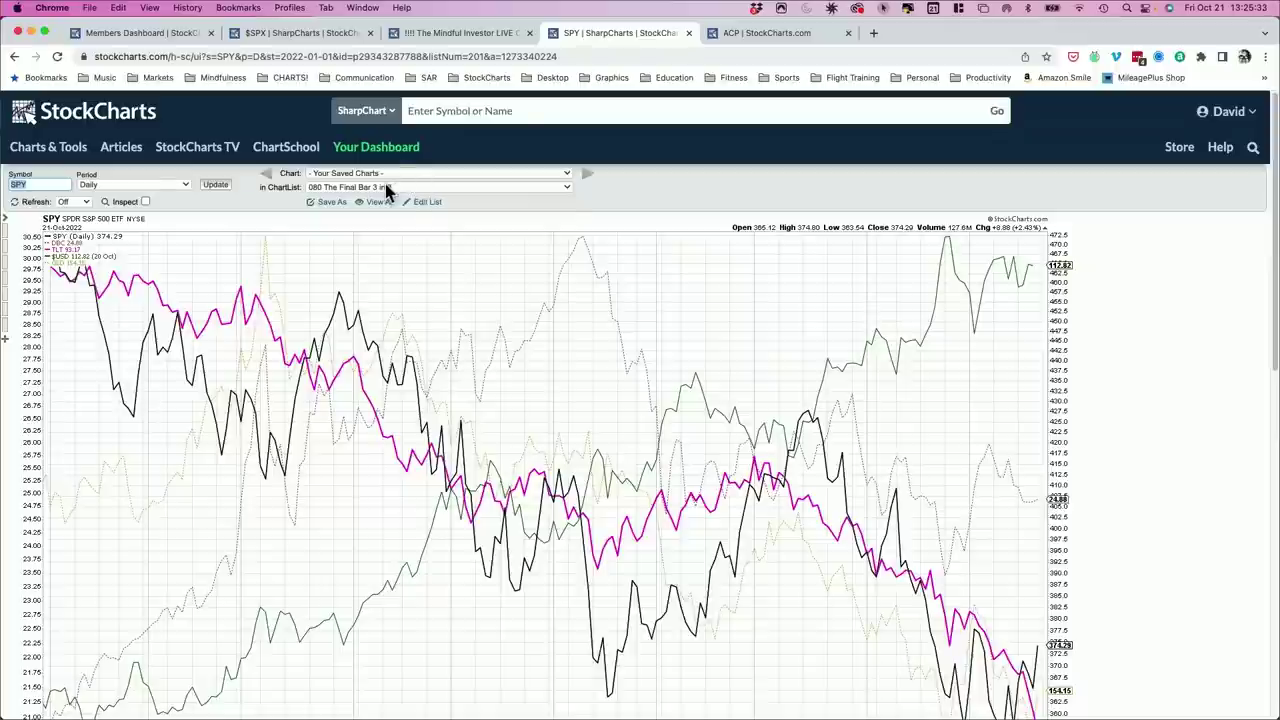
{"action": "left_click", "coordinate": [386, 187]}
Load the saved chart '100 SPY Market Trend' from the Chart dropdown
{"action": "left_click", "coordinate": [571, 172]}
{"action": "left_click", "coordinate": [563, 177]}
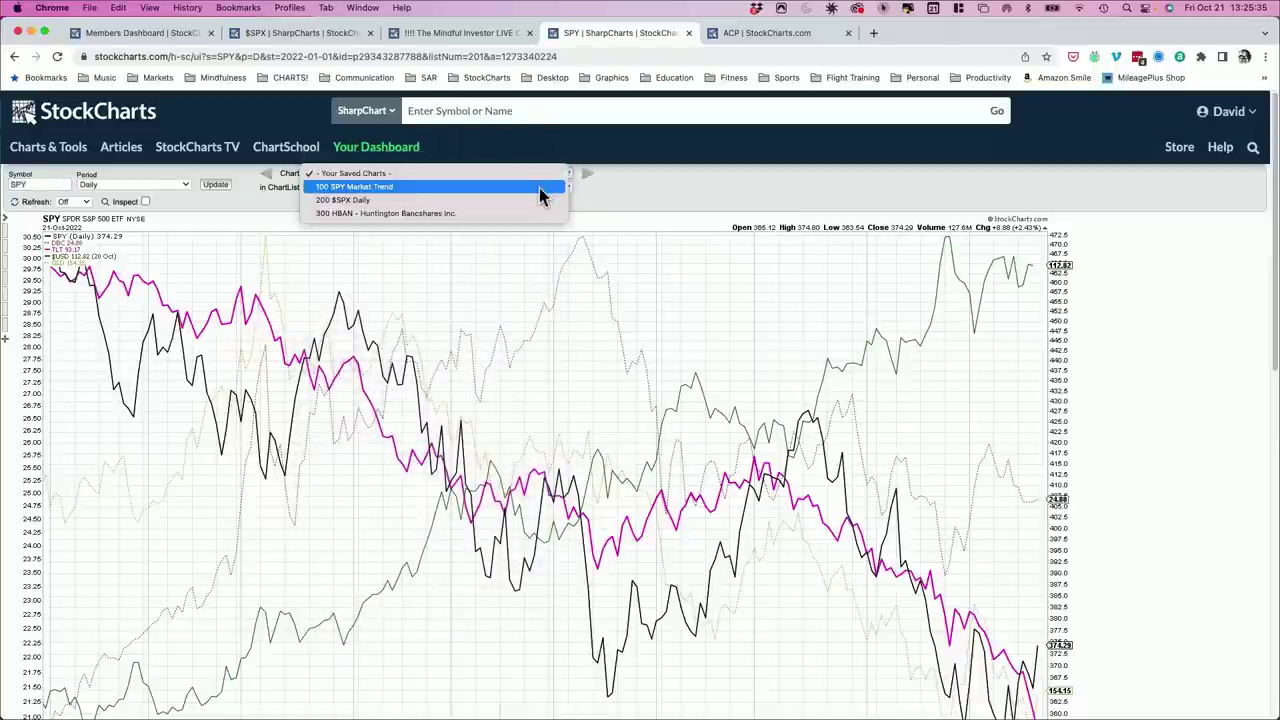
{"action": "left_click", "coordinate": [543, 187]}
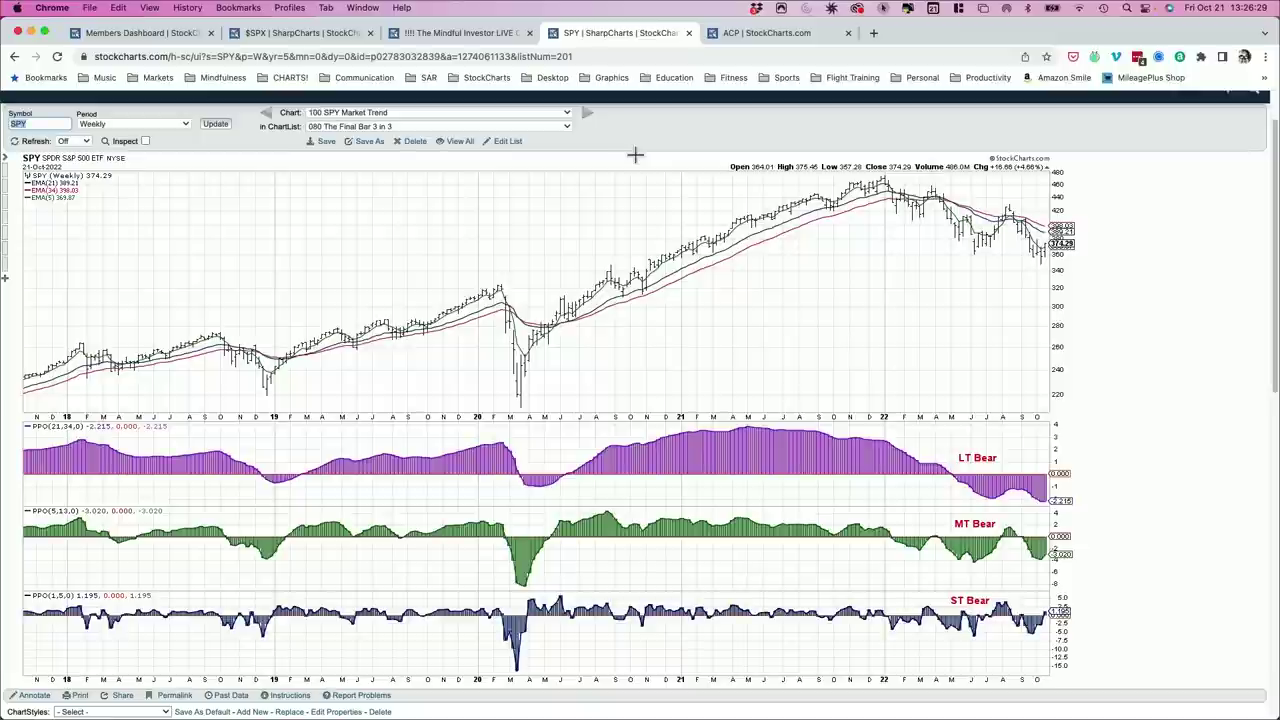
{"action": "left_click", "coordinate": [589, 119]}
Scroll down the 200 $SPX Daily chart to view its Fibonacci retracements and RSI(14)
{"action": "scroll", "coordinate": [1188, 398], "scroll_direction": "down", "scroll_amount": 3}
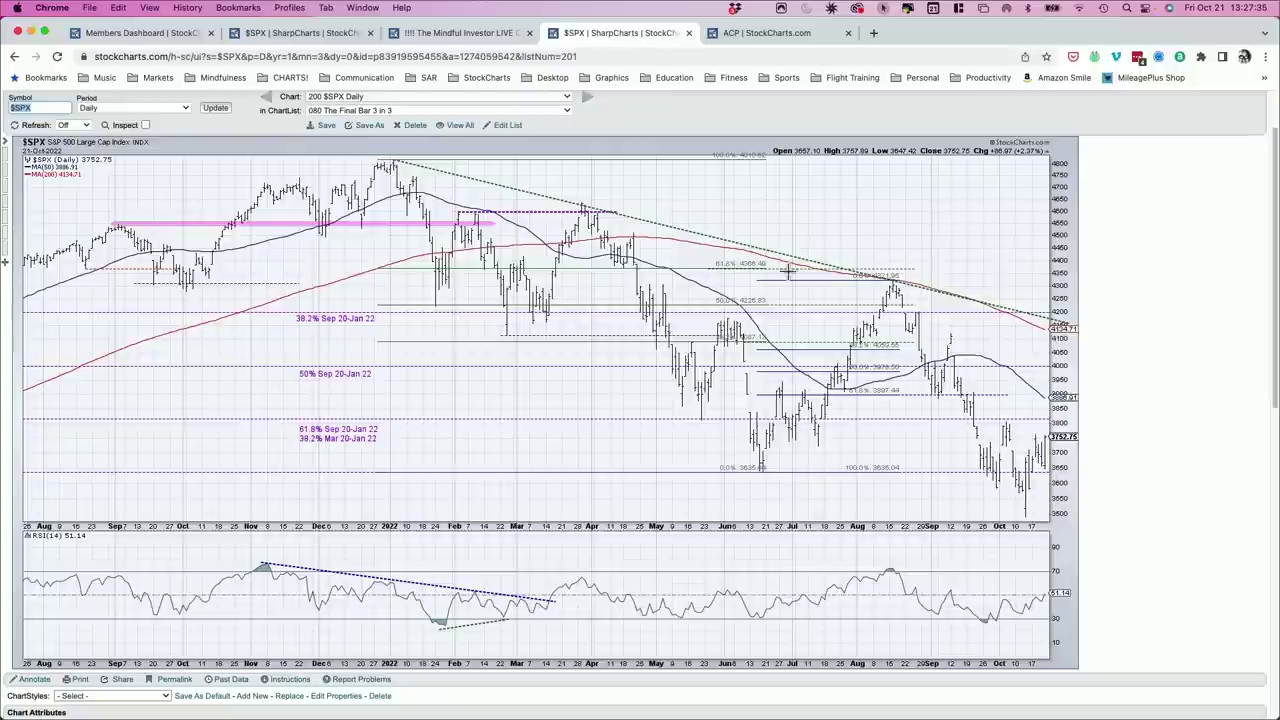
Load the next saved chart, '300 HBAN - Huntington Bancshares Inc.'
{"action": "left_click", "coordinate": [590, 104]}
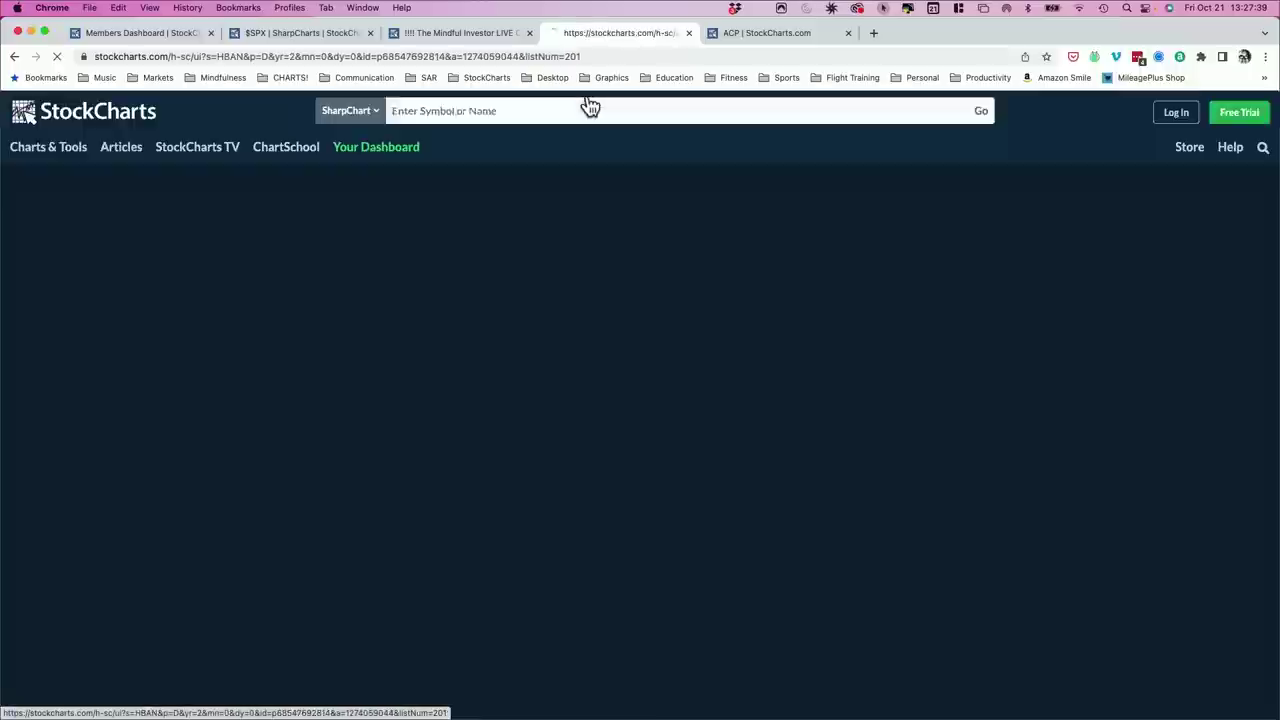